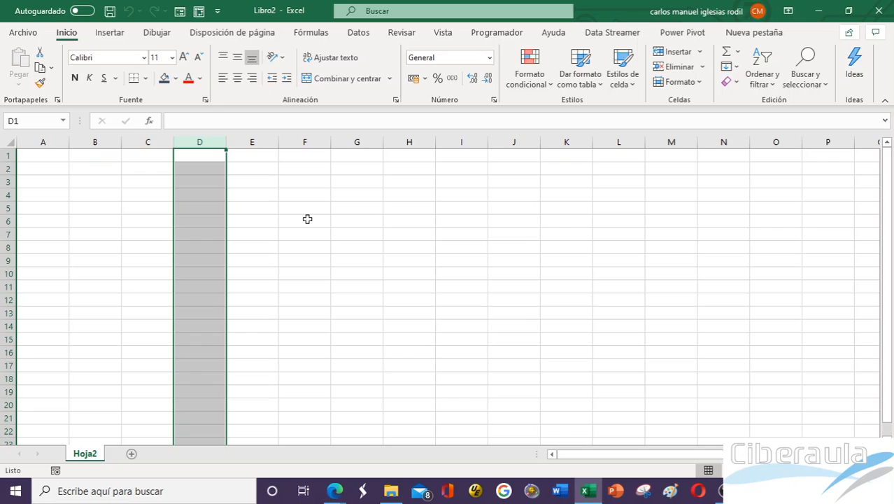
Select the range F6:I12 and enter 124, 2, 2, 2, 2, 222 and 33333 down cells F6 to F12
left_click_drag(307, 220, 441, 298)
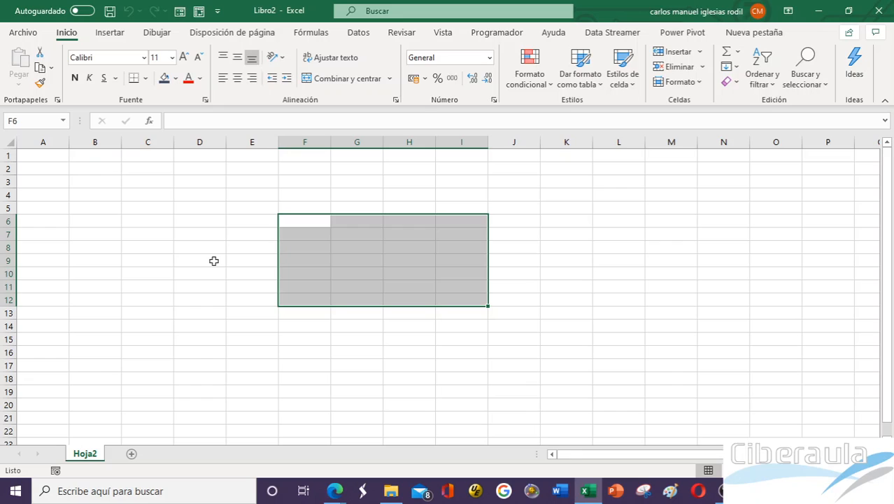
type("124")
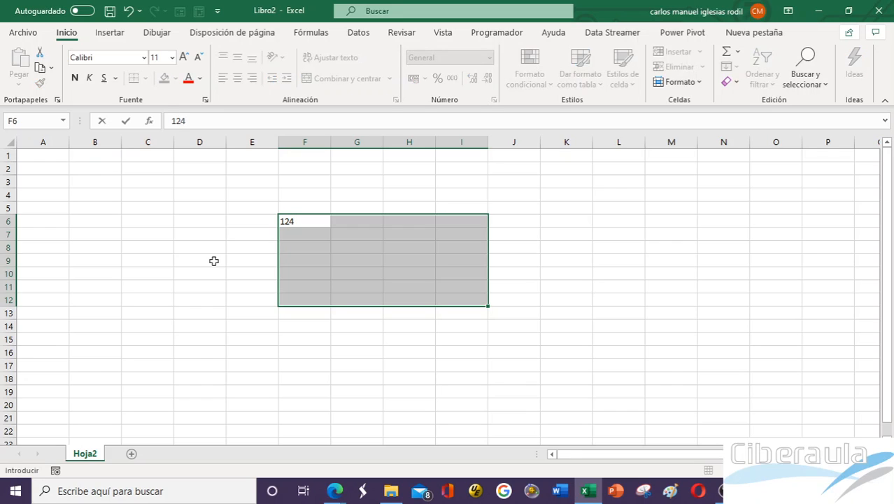
key("Return")
type("2")
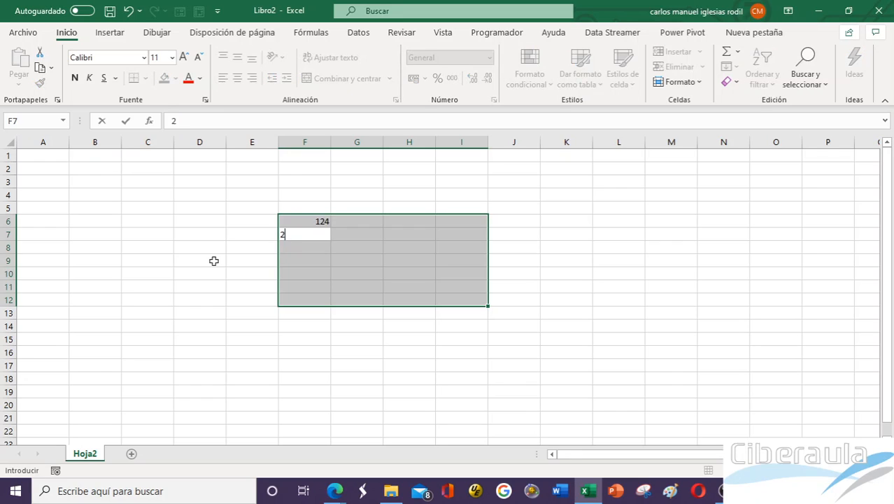
key("Return")
type("2")
key("Return")
type("2")
key("Return")
type("2")
key("Return")
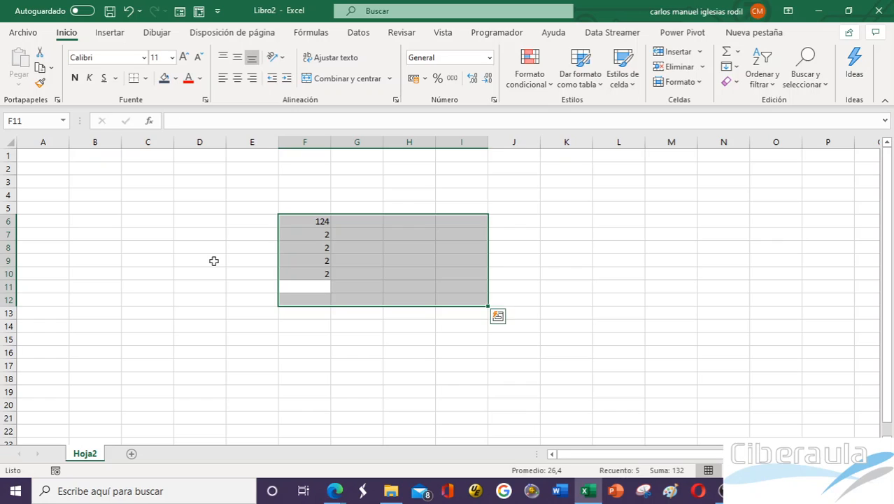
type("222")
key("Return")
type("33333")
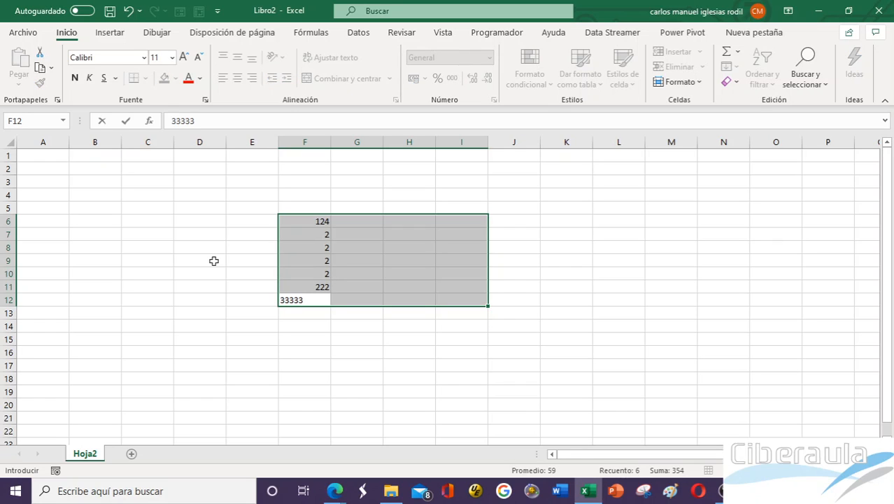
key("Return")
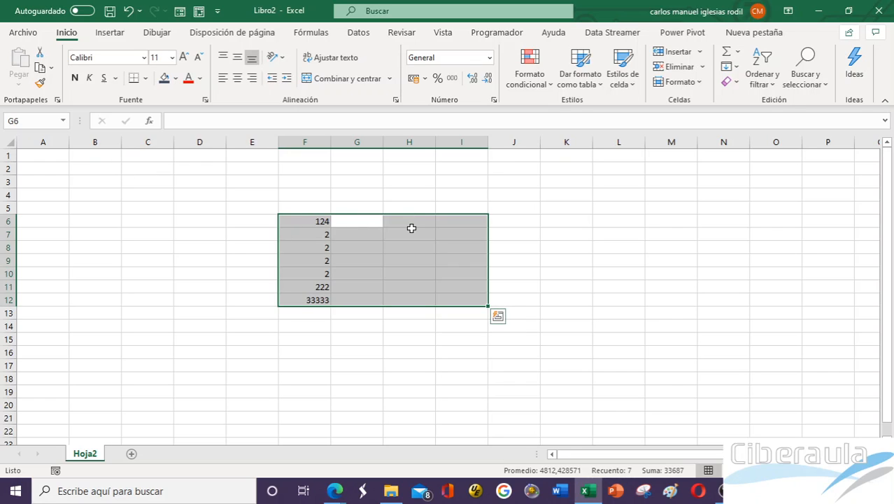
Fill the selected range with 11t in G6, tt in G9 and H12, t elsewhere in G:H, y in I7:I11 and yy in I12
type("11t")
key("Return")
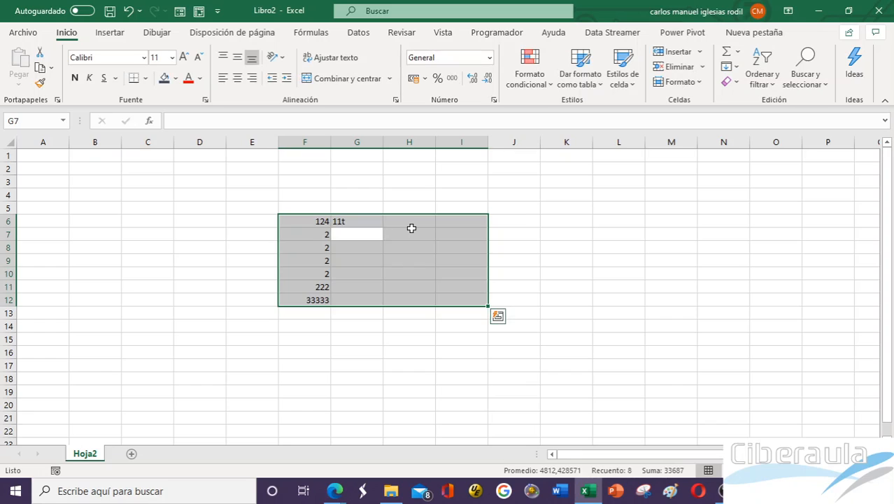
type("t")
key("Return")
type("t")
key("Return")
type("t t t tt t t t t t t t t t")
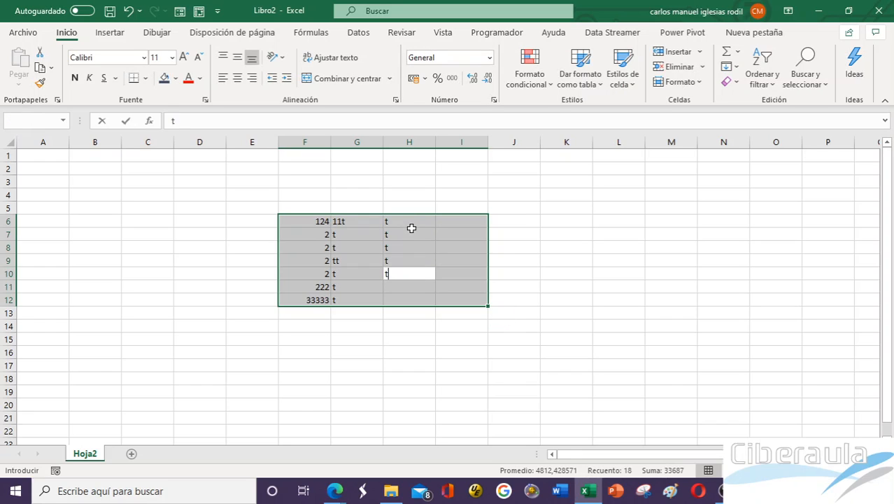
key("Return")
type("y y y y y yy")
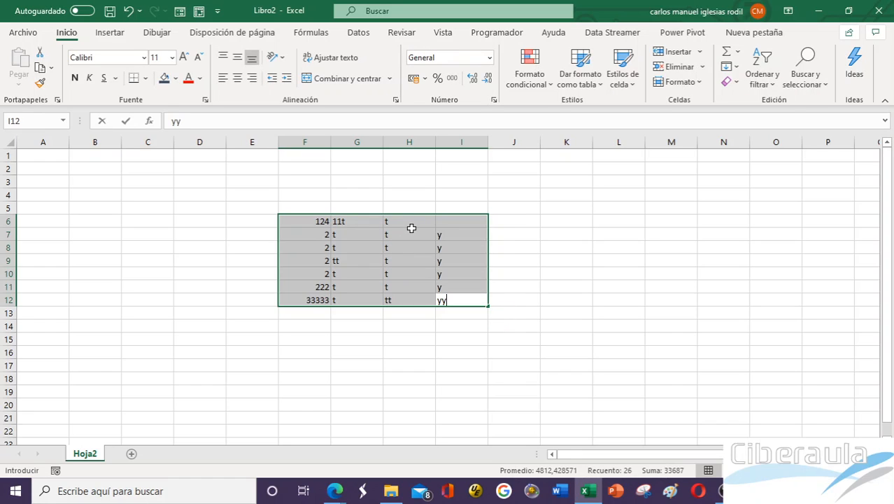
key("Return")
Cycle the active cell repeatedly through the selected range F6:I12
key("Return")
key("Return")
key("Return")
key("Return")
key("Return")
key("Return")
key("Return")
key("Return")
key("Return")
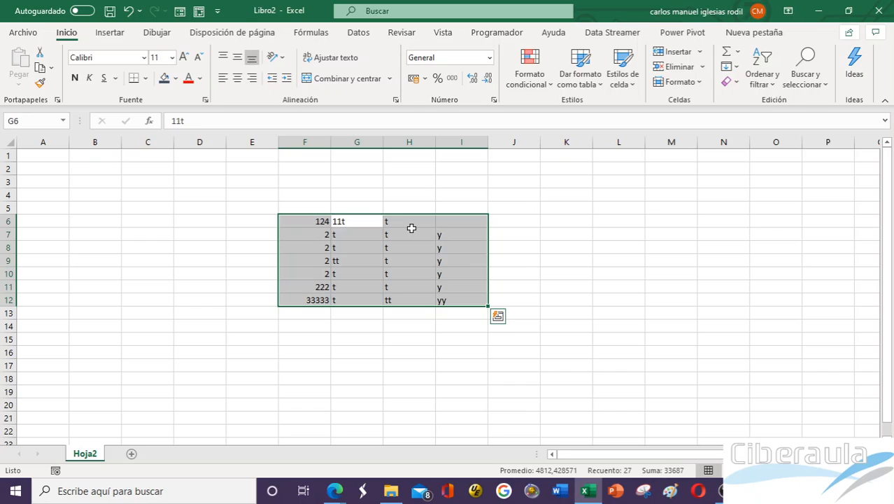
key("Return")
key("Return")
key("Return")
key("Return")
key("Return")
key("Return")
key("Return")
key("Return")
key("Return")
key("Return")
key("Return")
key("Return")
key("Return")
key("Return")
key("Return")
key("Return")
key("Return")
key("Return")
key("Return")
key("Return")
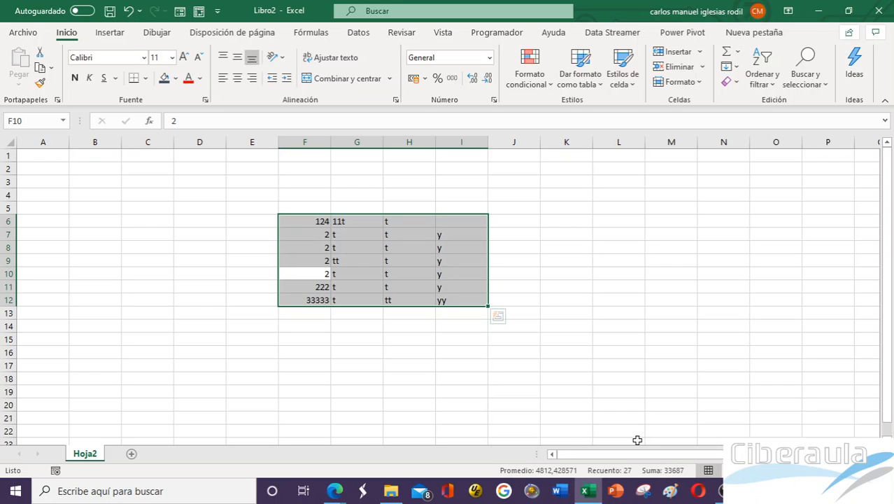
Clear the contents of columns E through I and widen all of them together to 40.71
left_click(243, 146)
left_click_drag(244, 146, 469, 141)
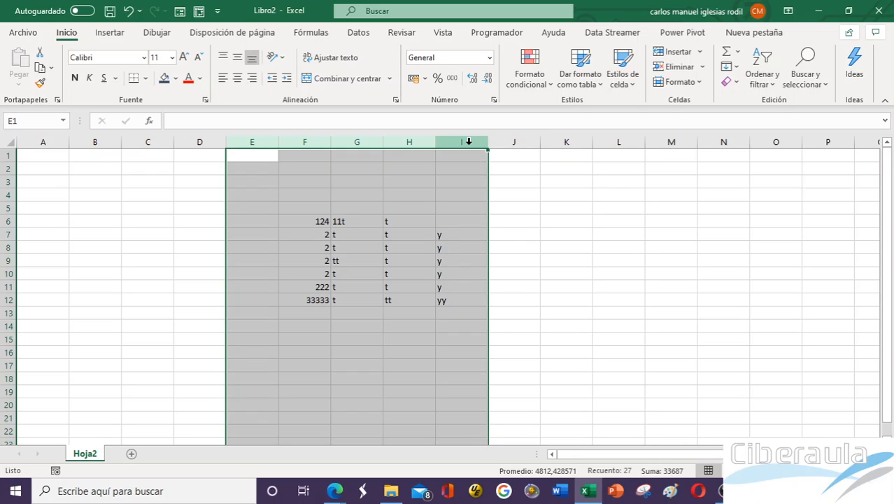
key("Delete")
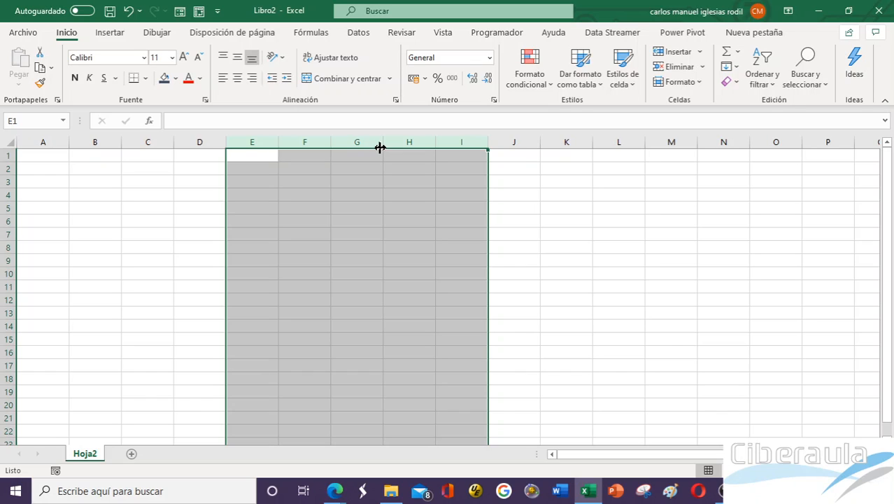
left_click_drag(380, 146, 517, 161)
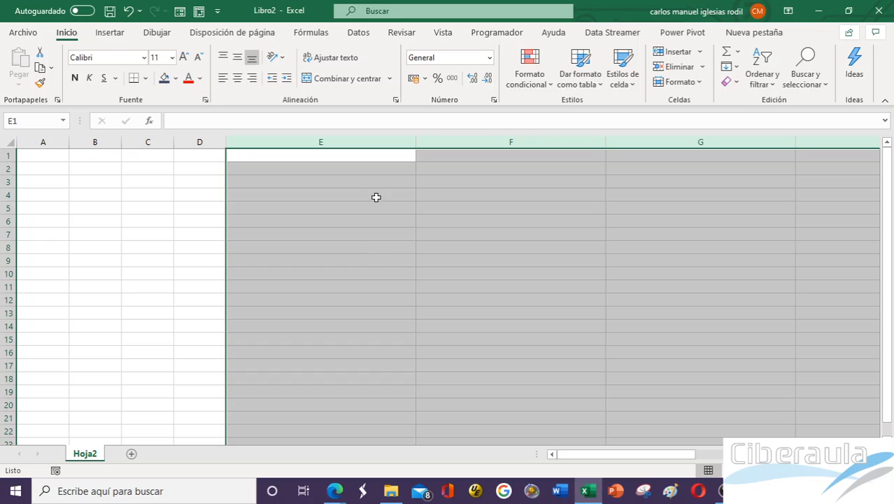
Set the column width of the selected columns E through I to 20
right_click(361, 143)
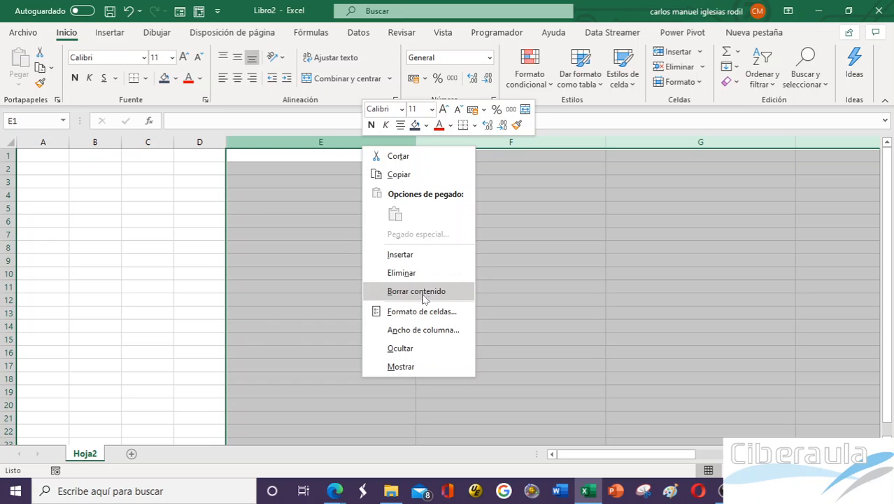
left_click(422, 330)
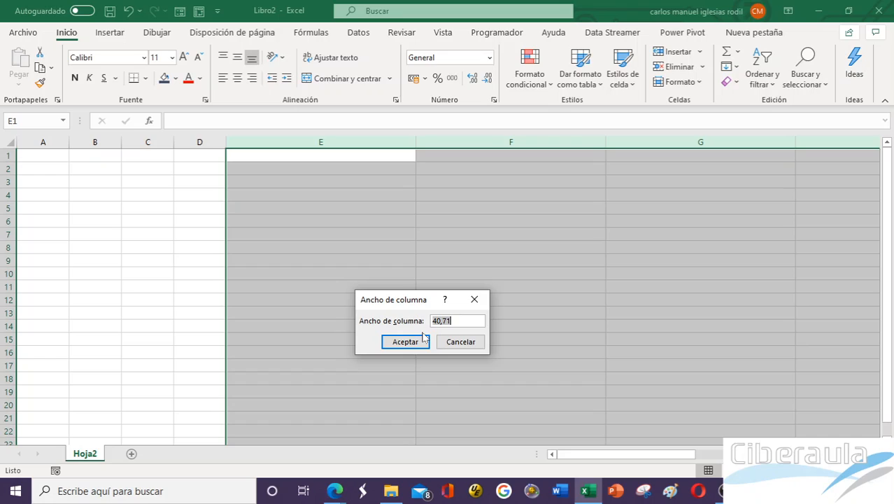
type("20")
left_click(423, 336)
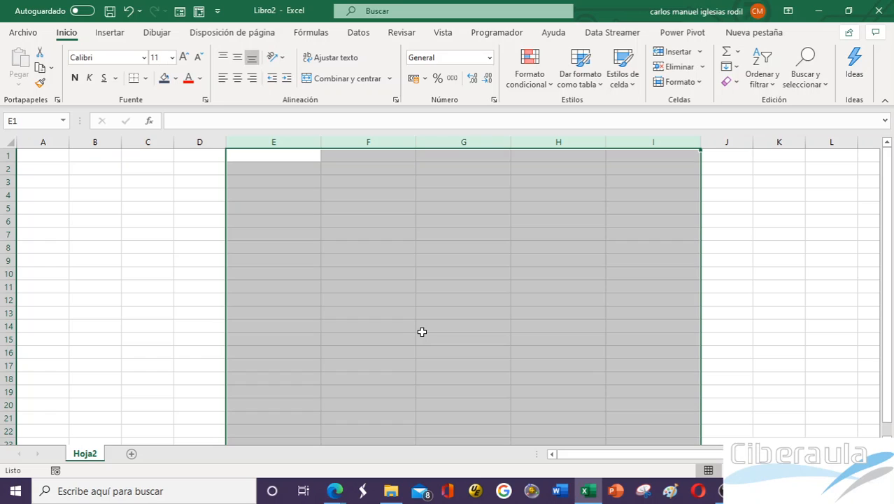
Select whole rows 4 to 11 as one block, and rows 5 to 10 as a separate selection
left_click(103, 249)
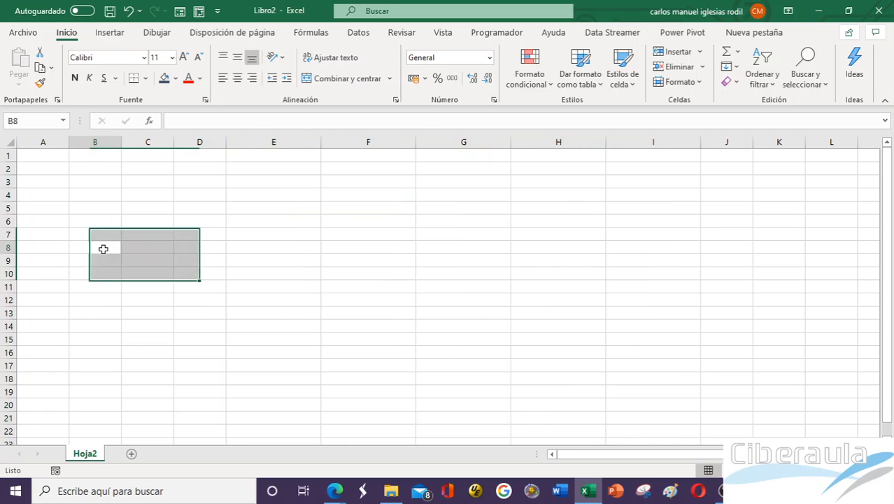
left_click(103, 249)
left_click(12, 194)
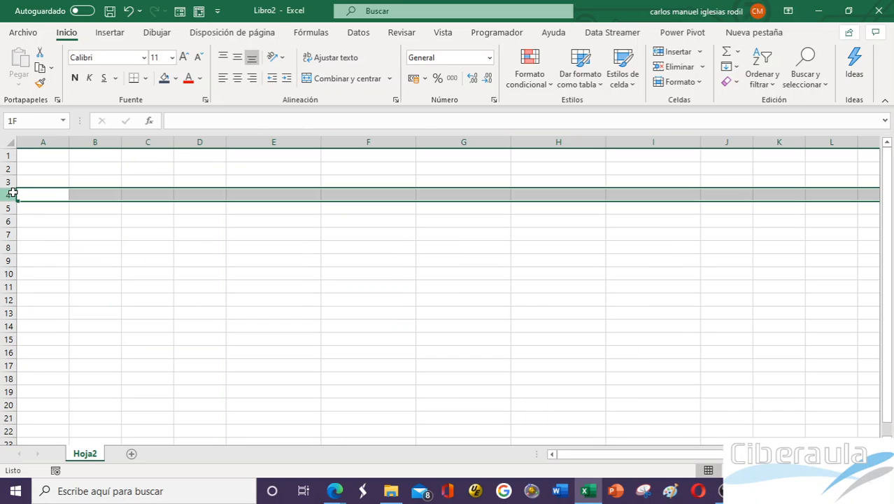
left_click_drag(13, 193, 2, 288)
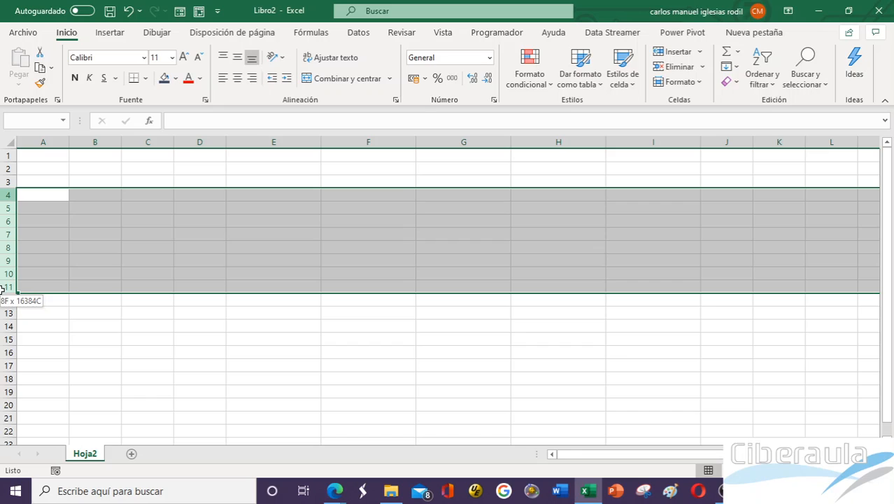
left_click(7, 195)
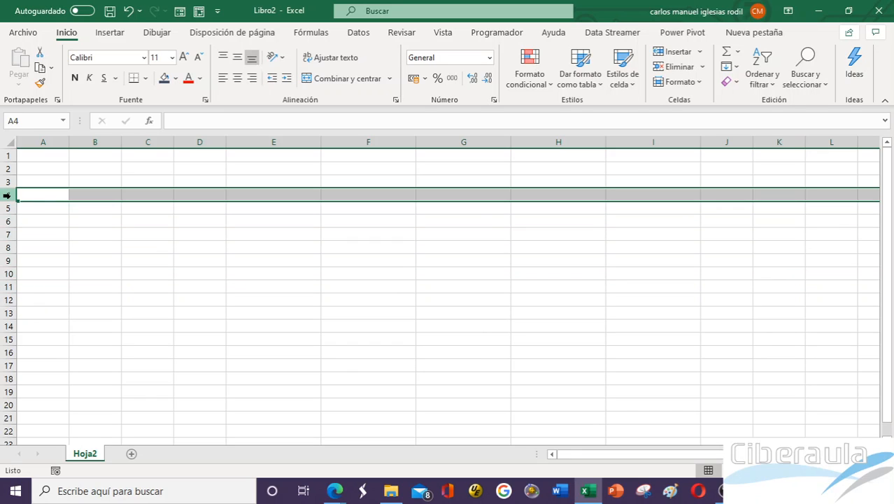
left_click_drag(7, 207, 2, 278)
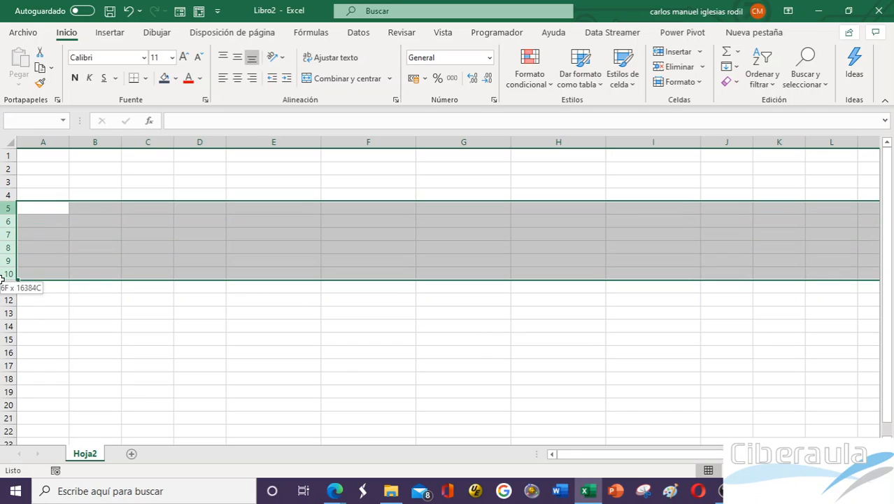
Select the non-adjacent rows 3 to 4, 9 and 13 to 15 together
left_click(9, 180)
left_click_drag(9, 181, 6, 195)
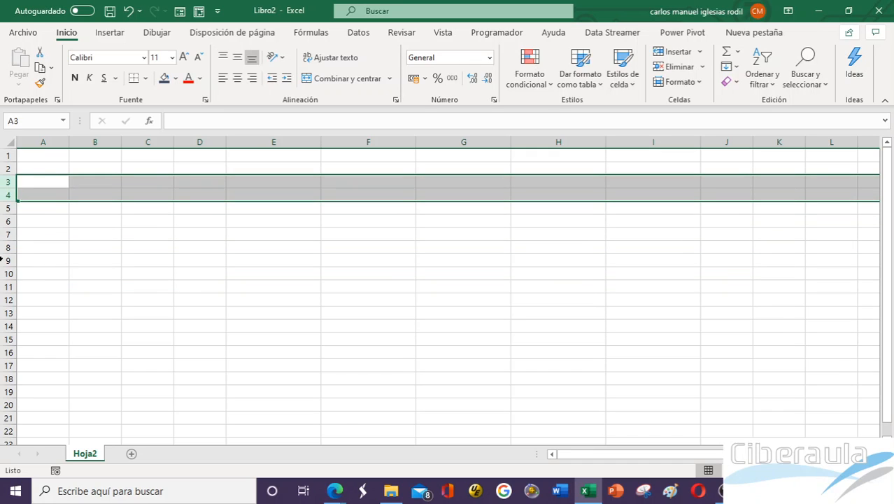
left_click(13, 261, "ctrl")
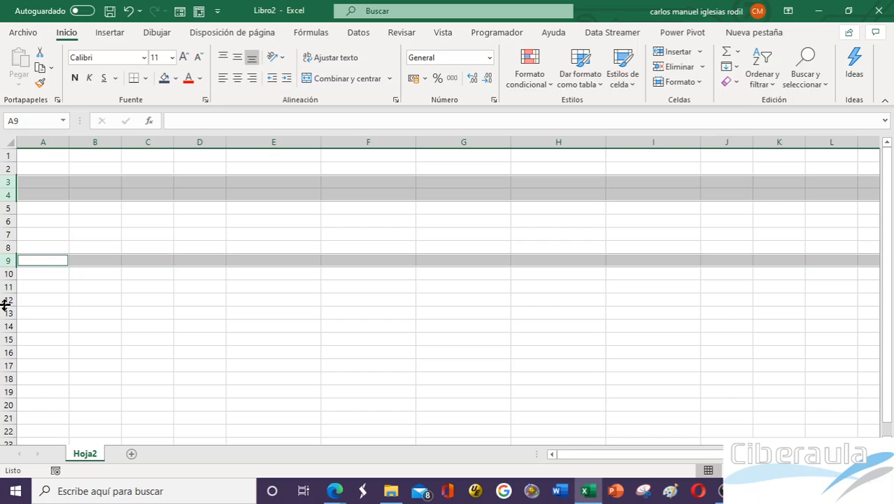
left_click_drag(7, 312, 2, 341)
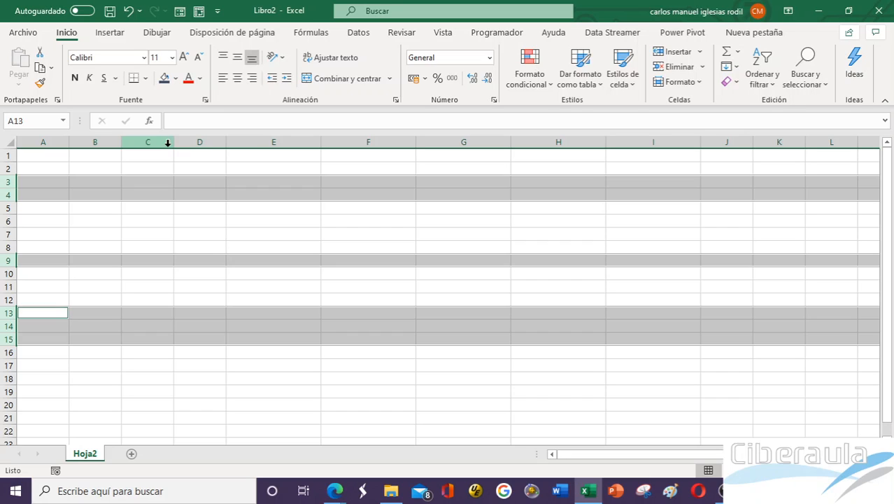
Clear the row selection, move the active cell to E4 and enter the word texto there
left_click(237, 218)
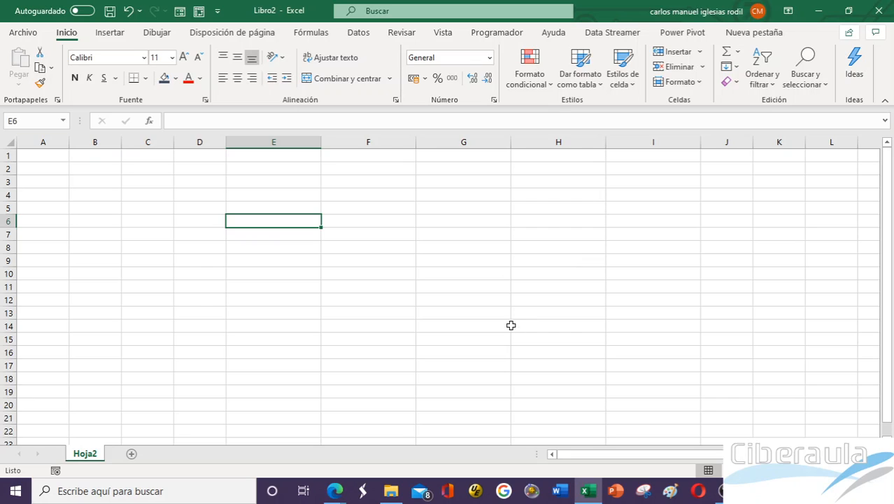
key("Left")
key("Up")
key("Up")
key("Left")
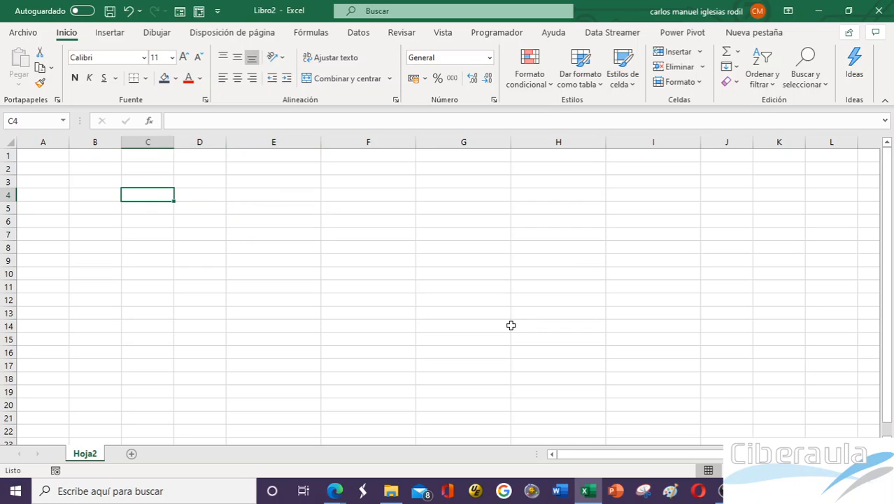
key("Right")
key("Right")
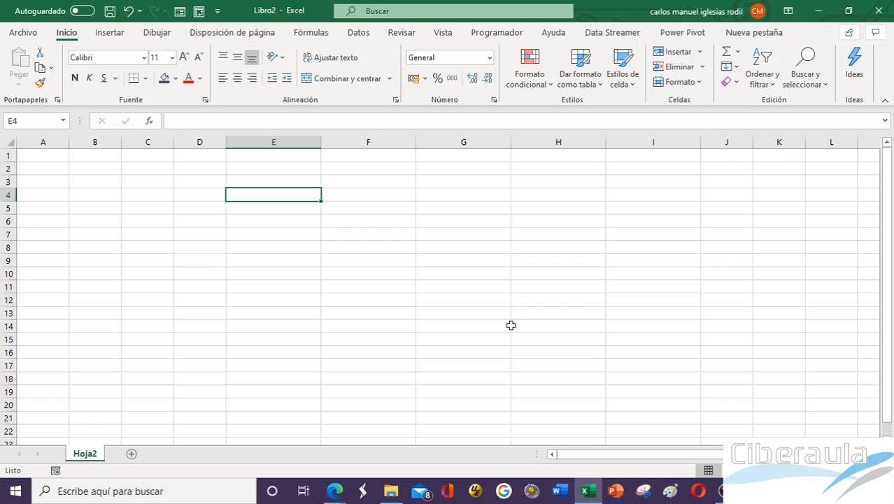
type("texto")
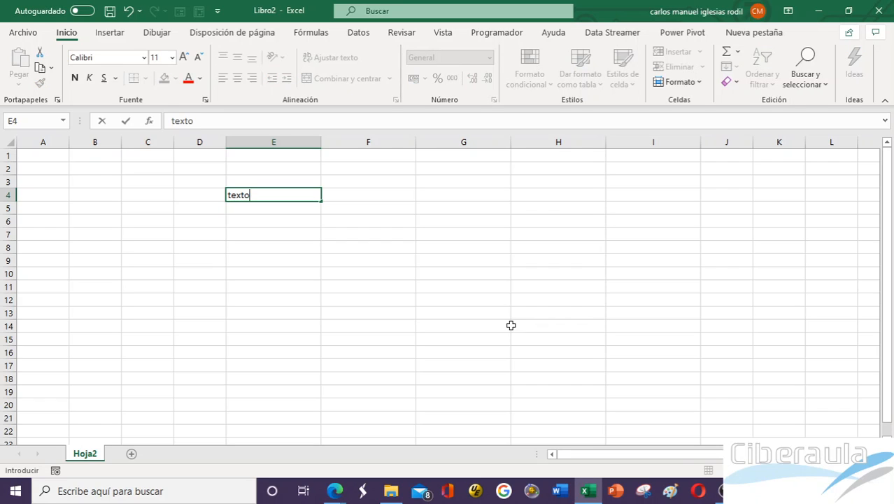
key("Return")
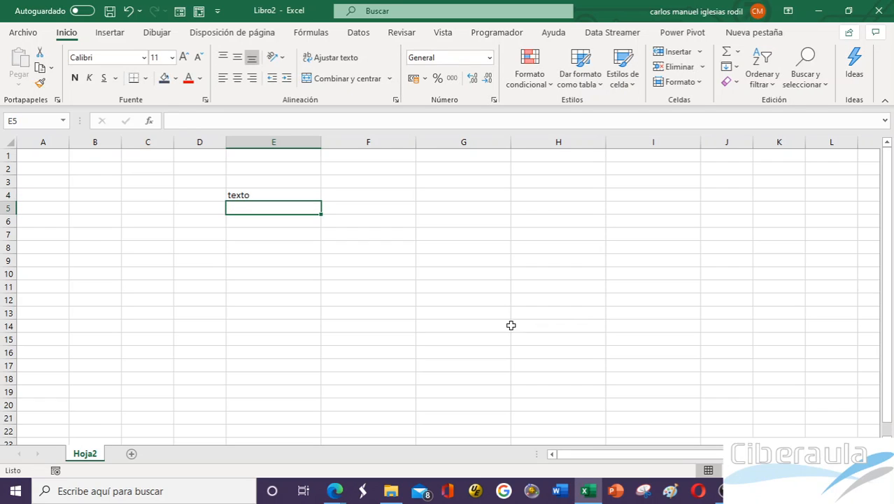
Enter the mixed text 3 fff in E5 and los 444 in E6
type("3")
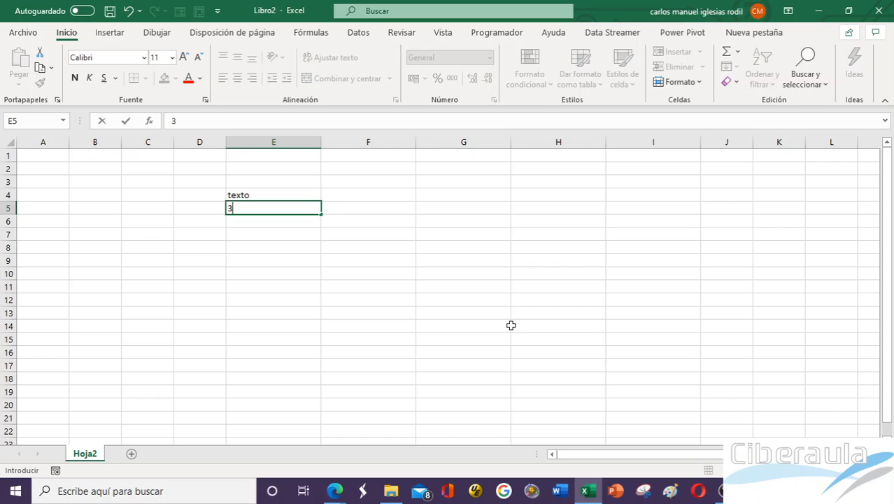
type(" fff")
key("Return")
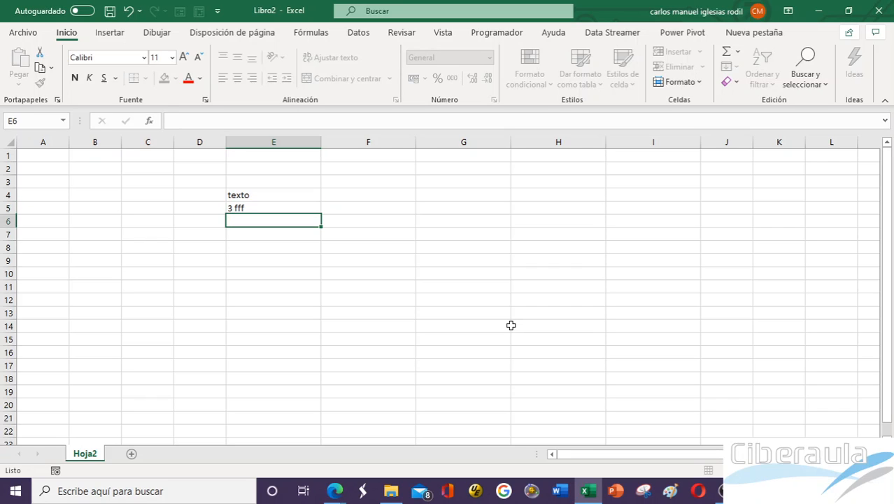
type("los 444")
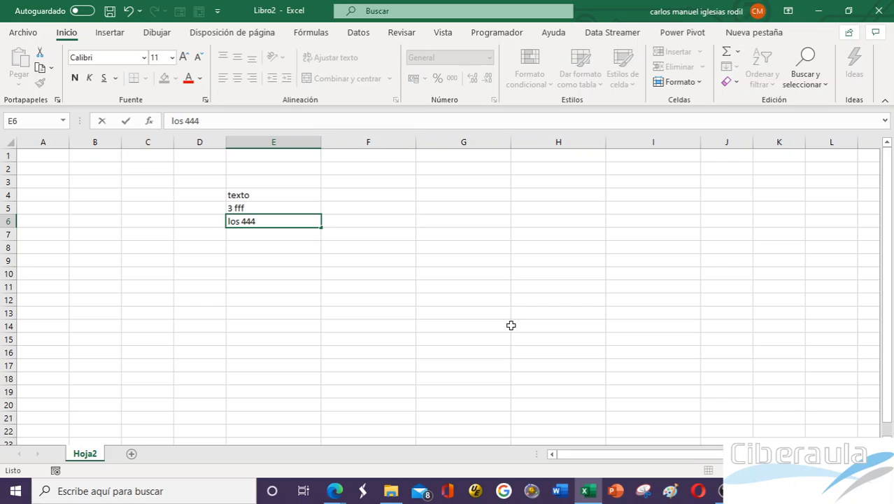
key("Return")
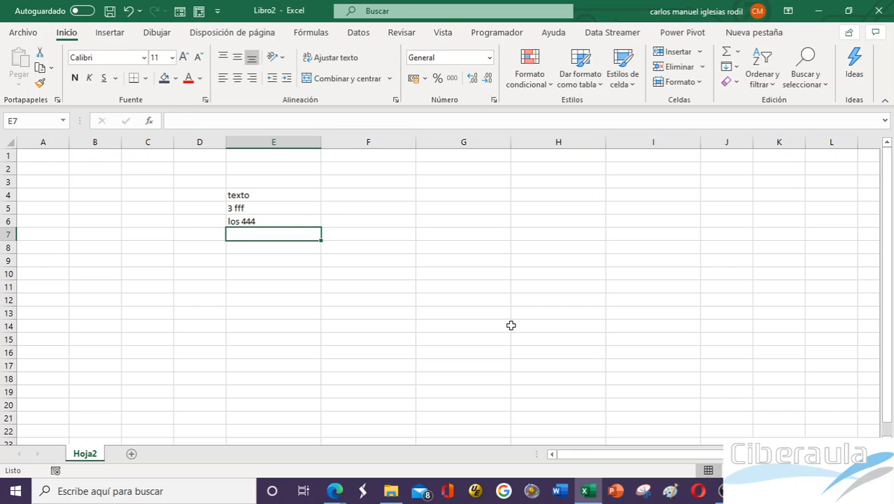
Enter 1234.45 with a decimal point in E7 and 1235,67 with a decimal comma in E8
type("1234")
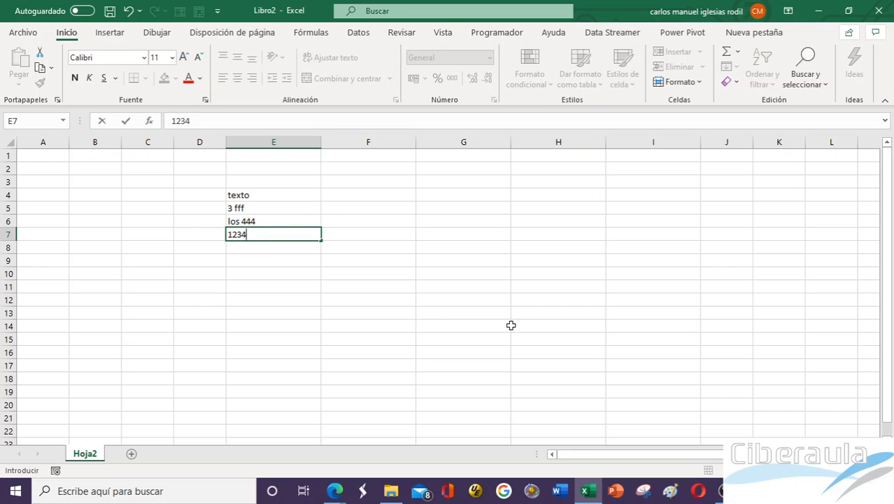
type(".45")
key("Return")
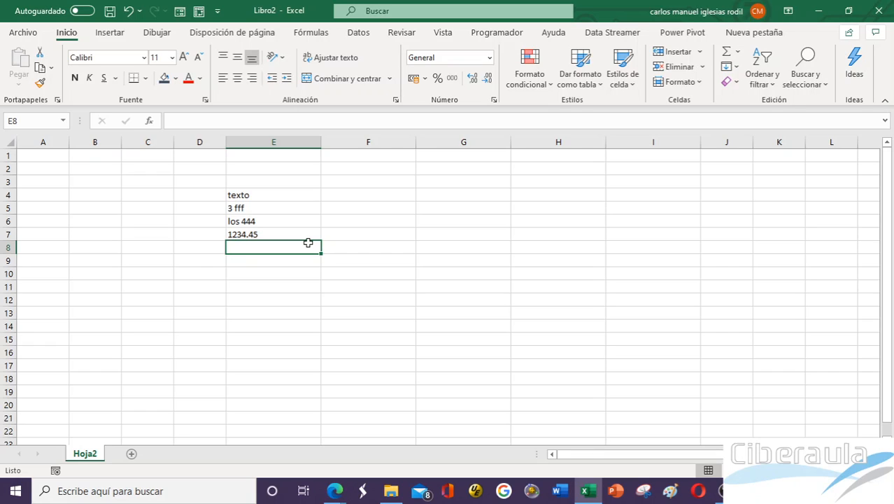
type("123")
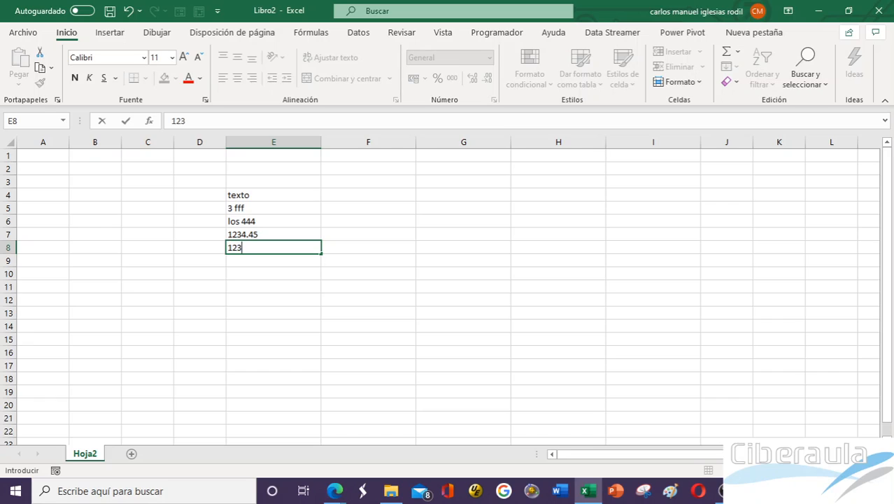
type("5,67")
key("Return")
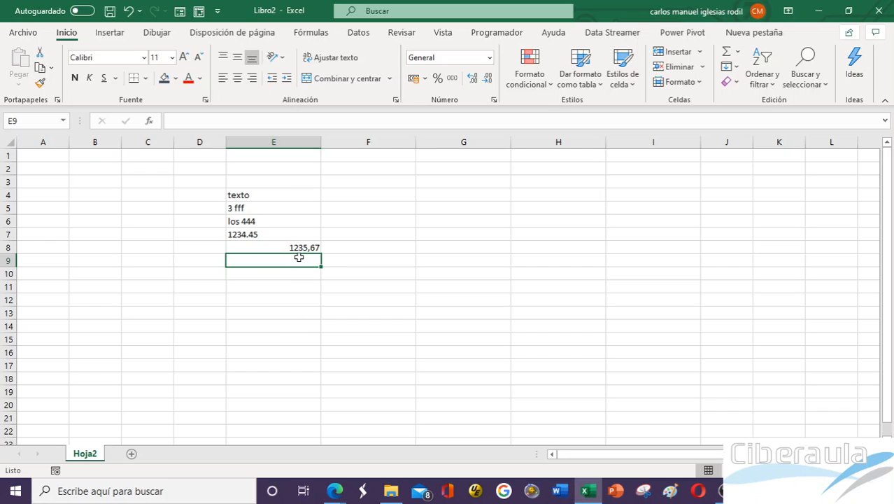
Enter the impossible date 12/45/2020 in E11 and reselect the cell to check its number format
left_click(269, 282)
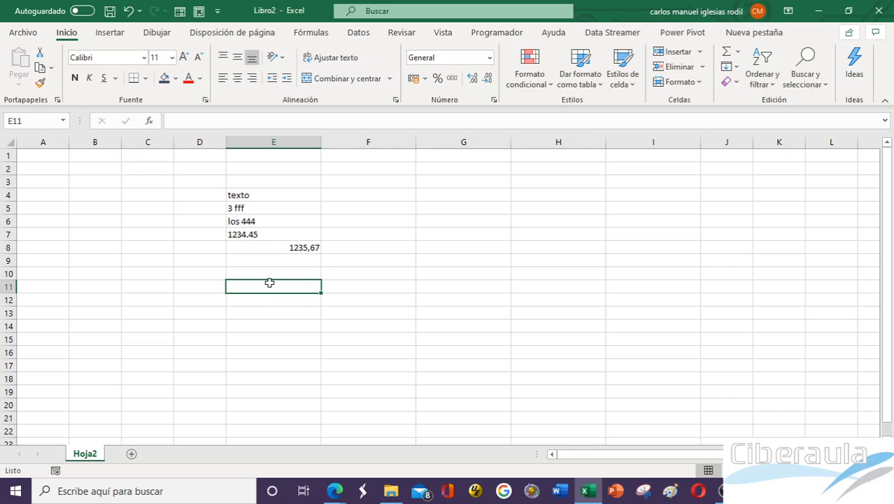
type("12")
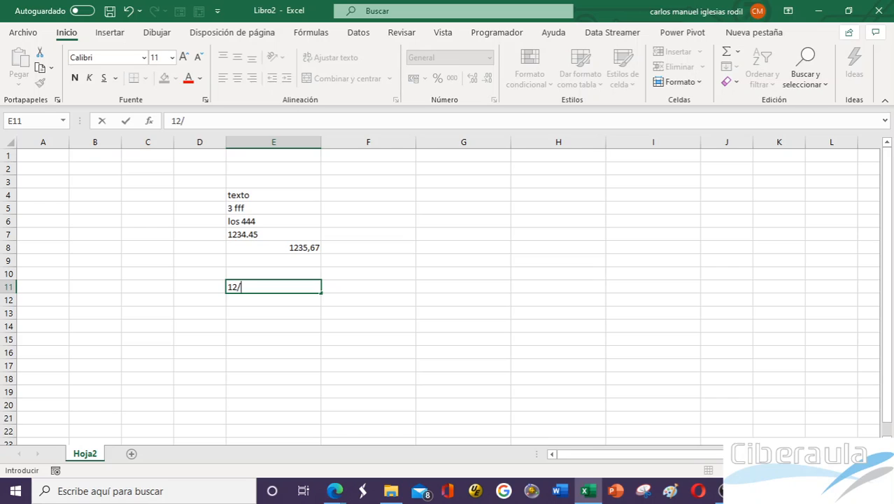
type("/45/2020")
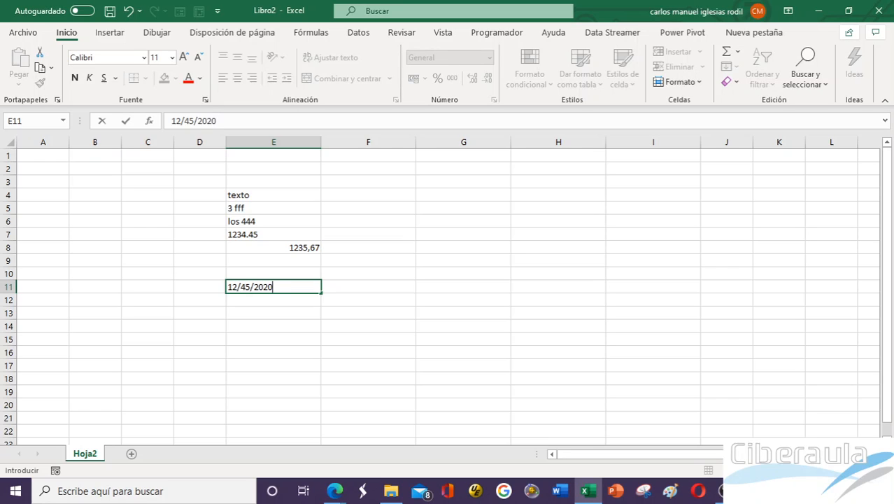
key("Return")
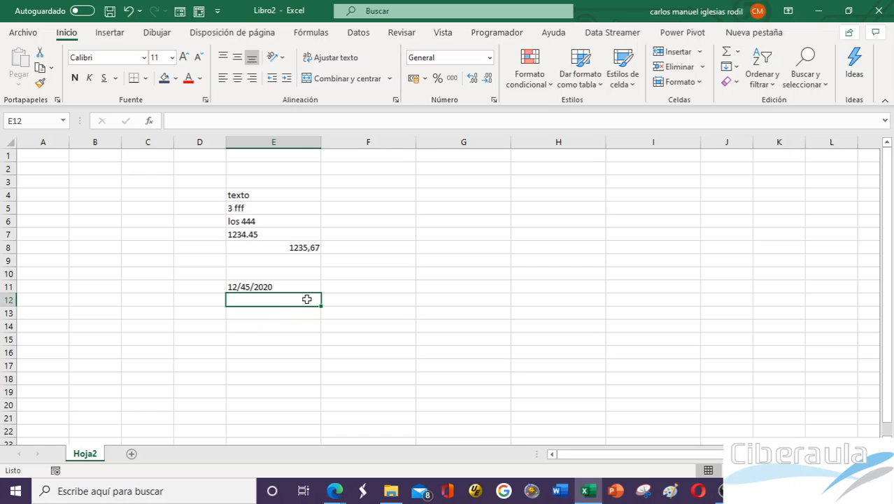
left_click(298, 287)
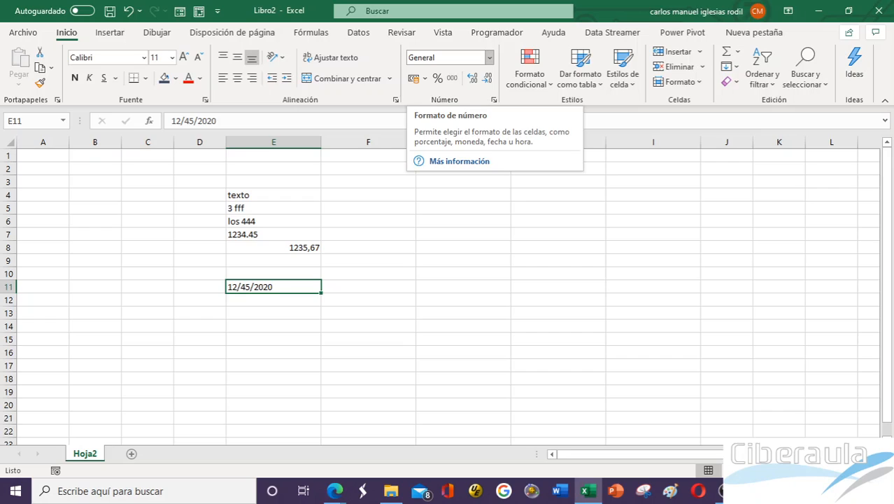
Enter the valid date 12/05/2020 in E12 and reselect the cell to check its number format
left_click(252, 301)
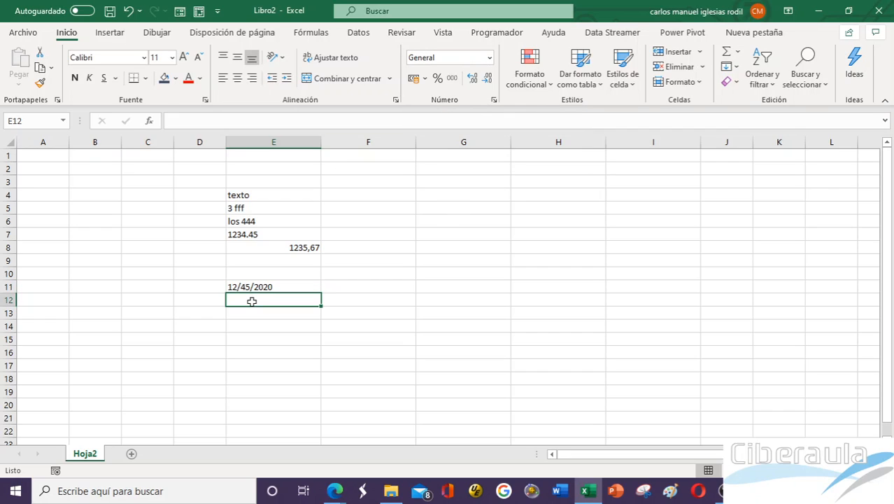
type("12/05/")
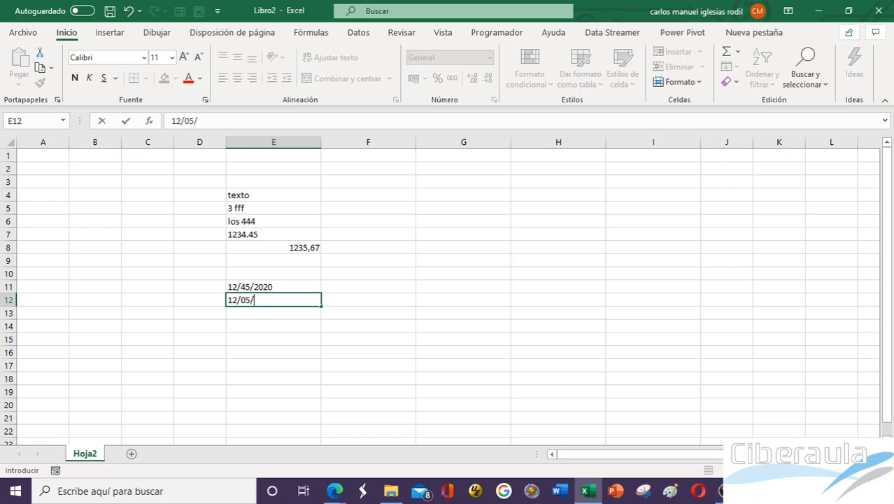
type("2020")
key("Return")
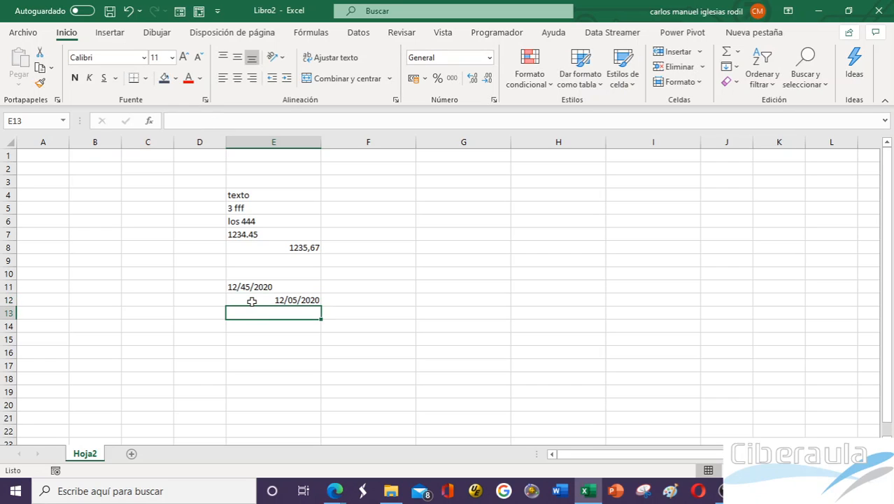
left_click(251, 301)
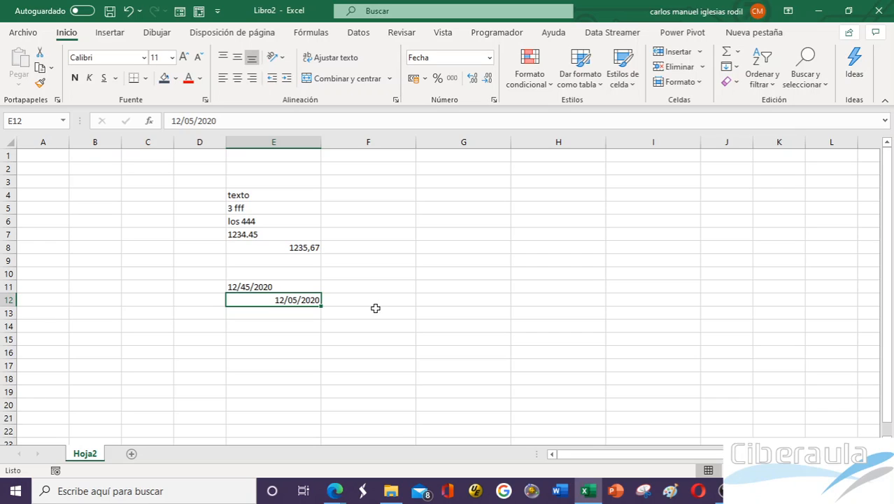
Try a formula in F6 that adds the number in E8 to a text entry in column E
left_click(365, 223)
type("=")
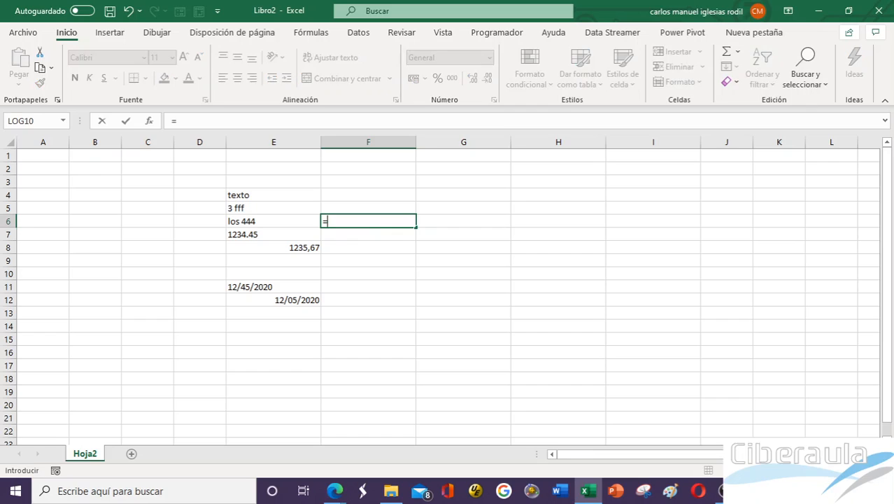
left_click(308, 251)
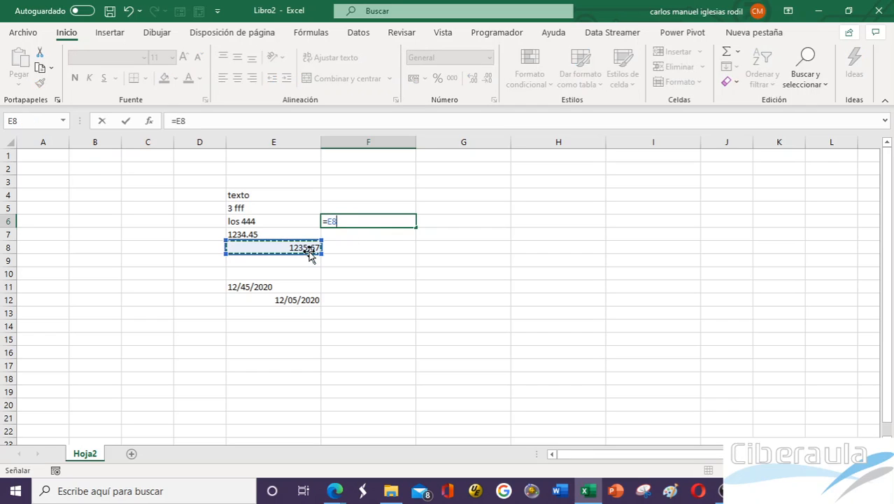
type("+")
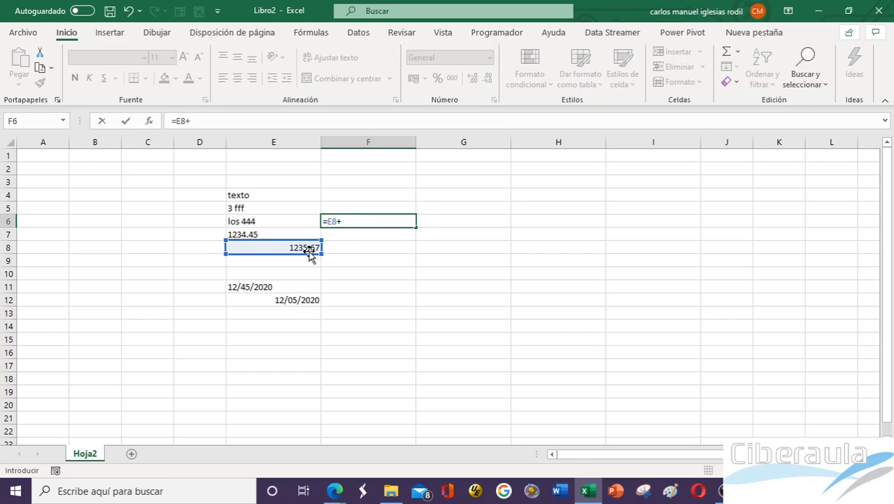
left_click(280, 228)
key("Return")
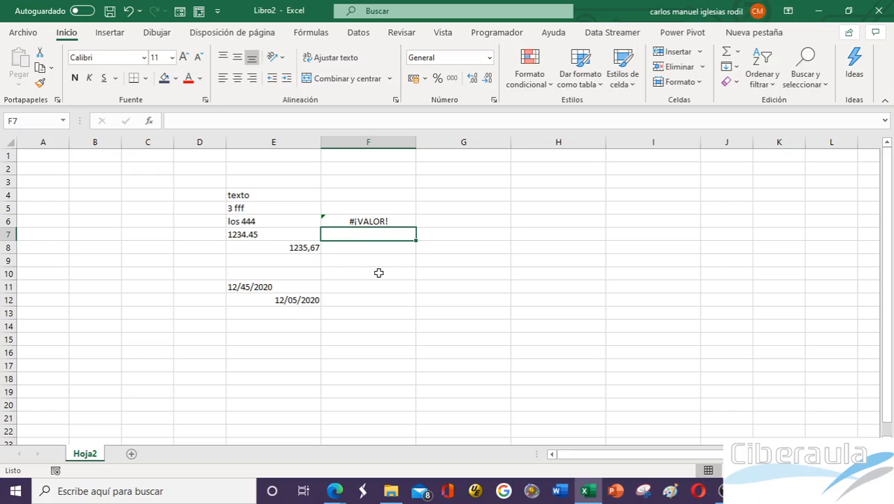
Clear the contents of F3 to F12 and check the text entries in E4, E5 and E7
left_click_drag(352, 182, 415, 295)
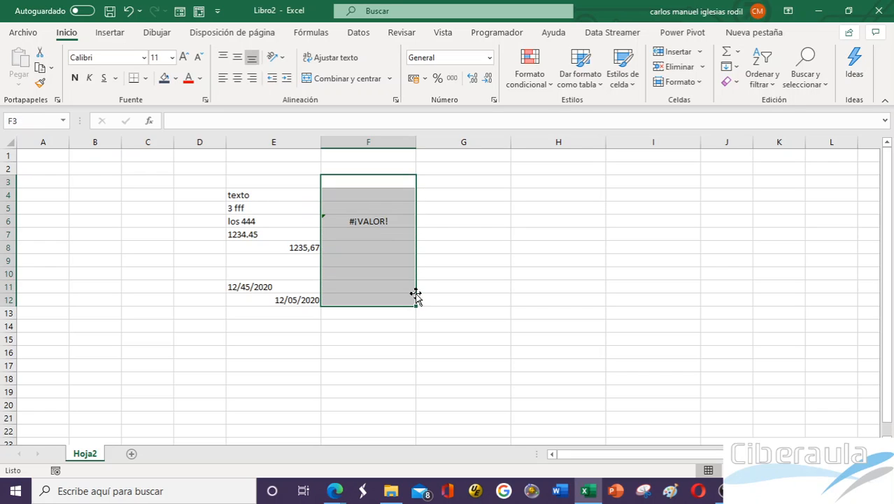
key("Delete")
left_click(249, 195)
left_click(243, 209)
left_click(242, 233)
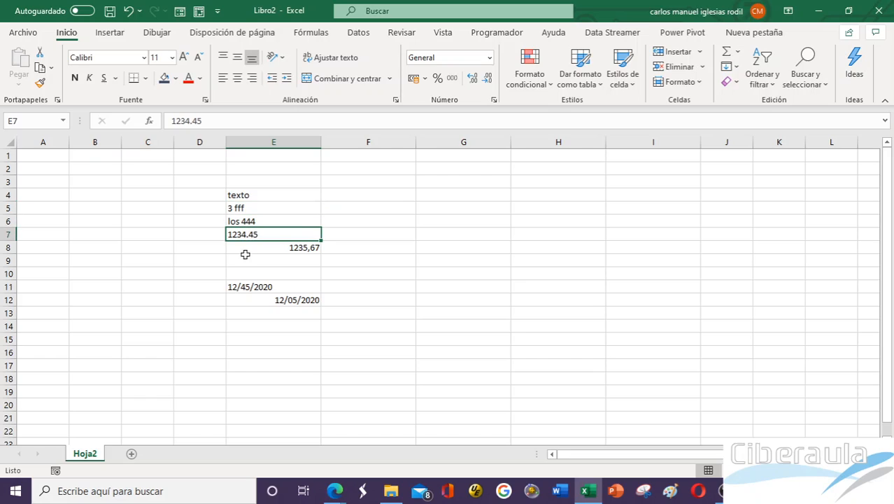
In the cell format settings of E4, choose the font Yu Mincho, style Negrita, size 14 and a light green colour
left_click(278, 198)
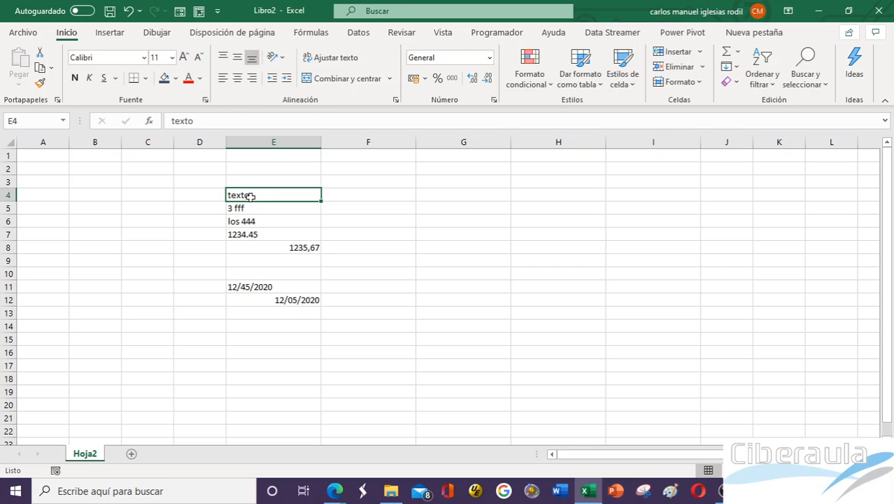
right_click(279, 201)
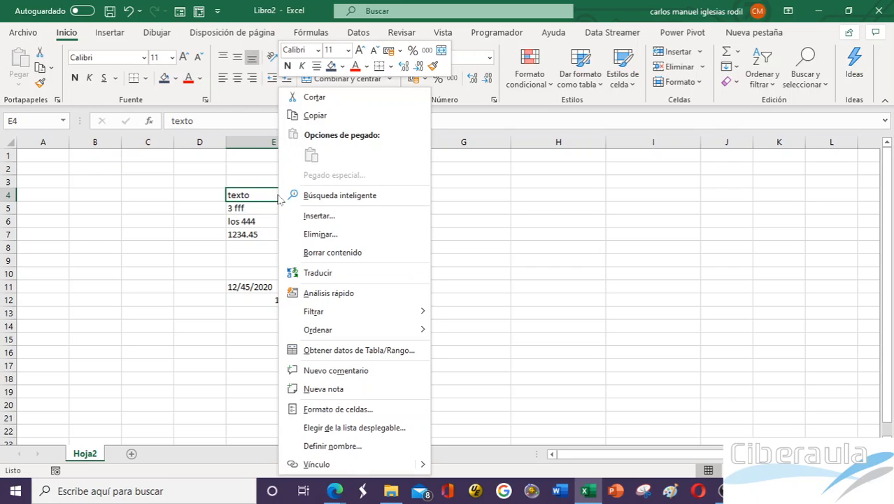
left_click(353, 415)
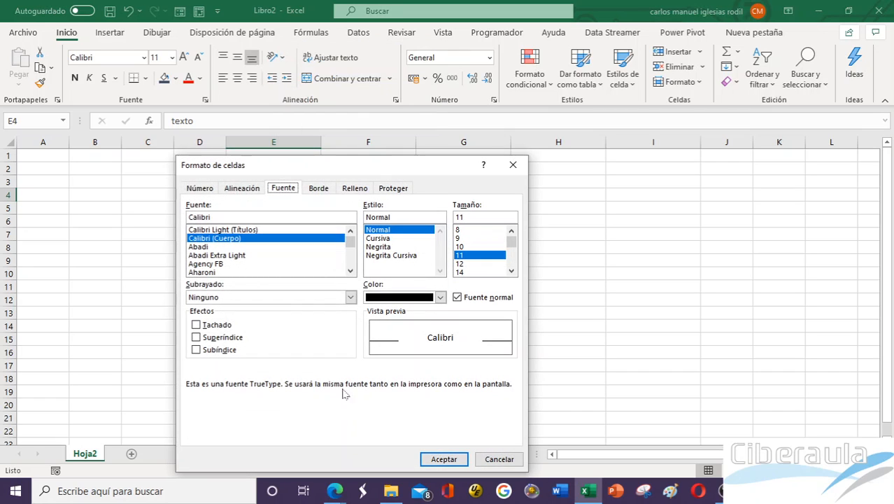
left_click_drag(351, 170, 595, 167)
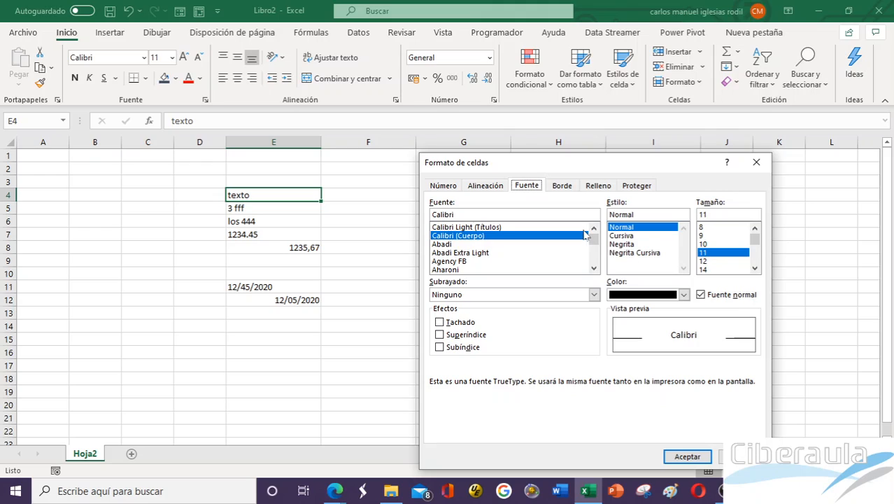
left_click_drag(591, 239, 592, 256)
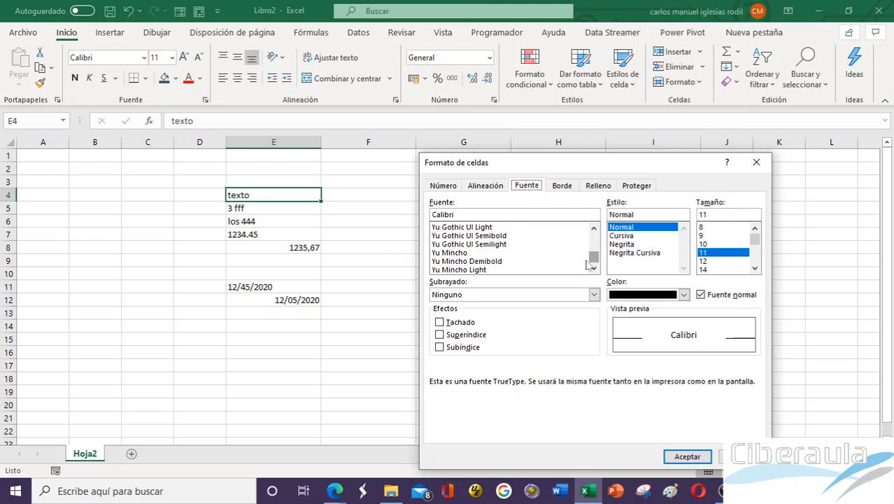
left_click(437, 252)
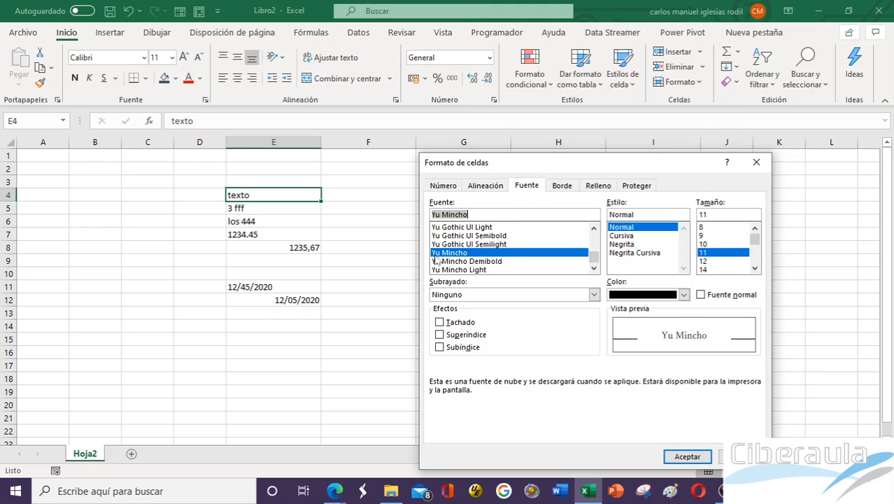
left_click(626, 244)
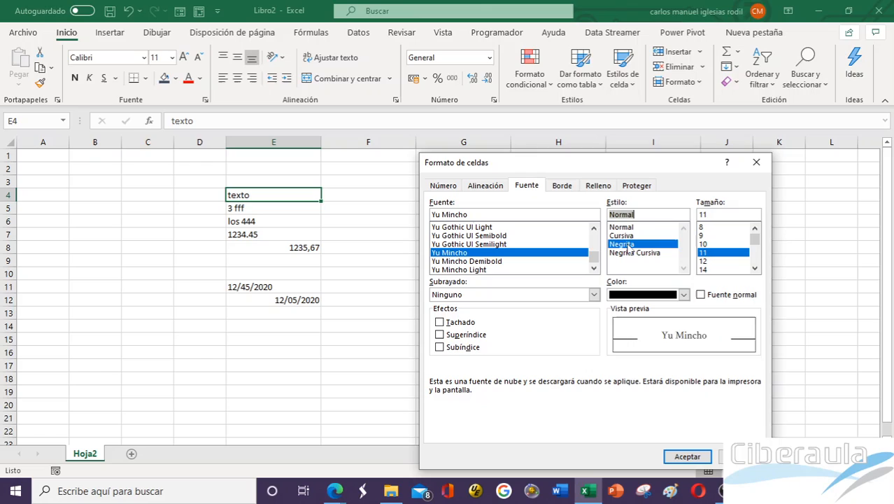
left_click(703, 270)
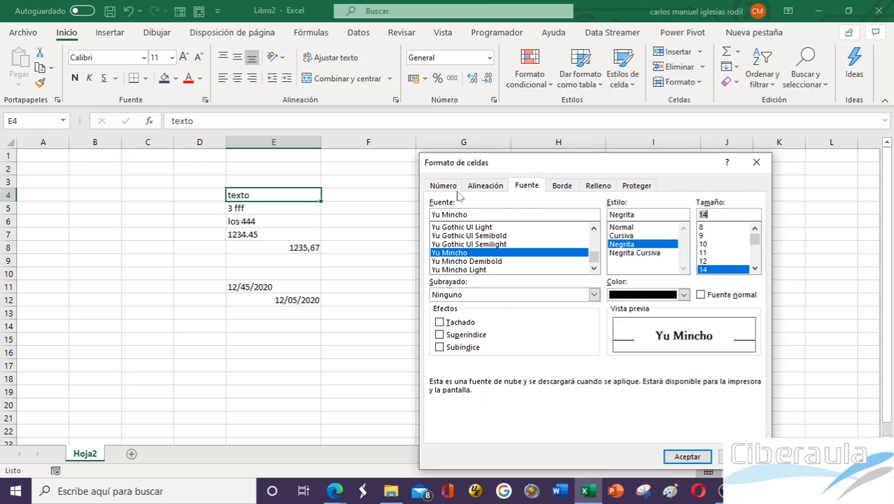
left_click(683, 295)
left_click(658, 437)
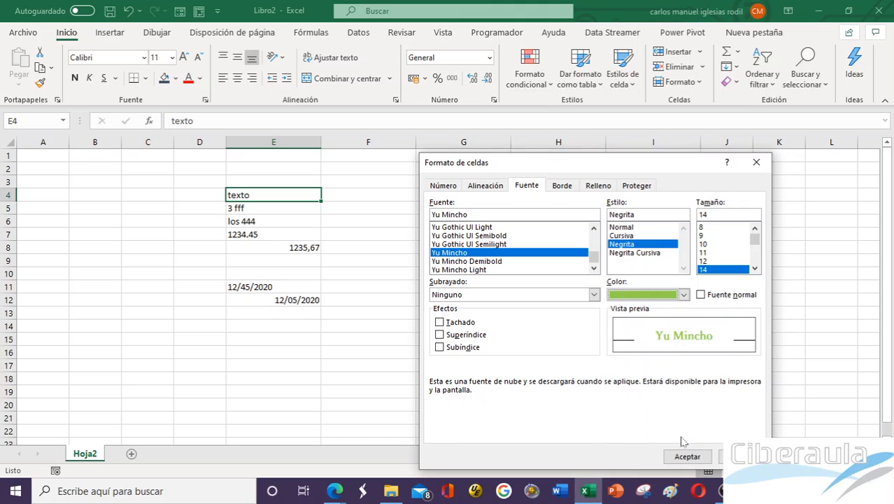
Examine the horizontal text alignment options available for E4 in the cell format settings
left_click(477, 186)
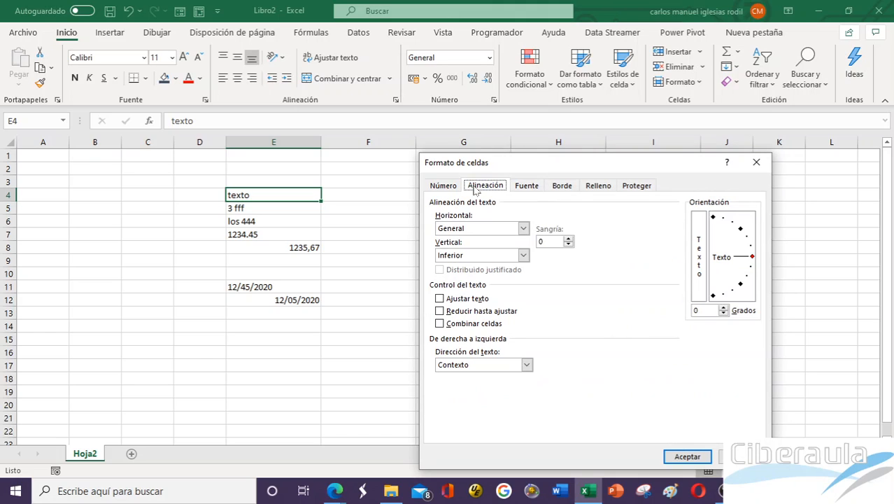
left_click(522, 229)
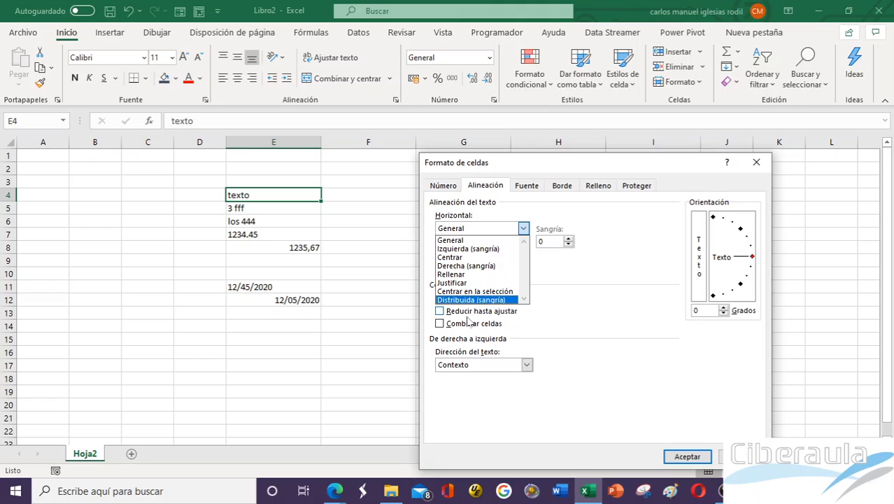
left_click(625, 289)
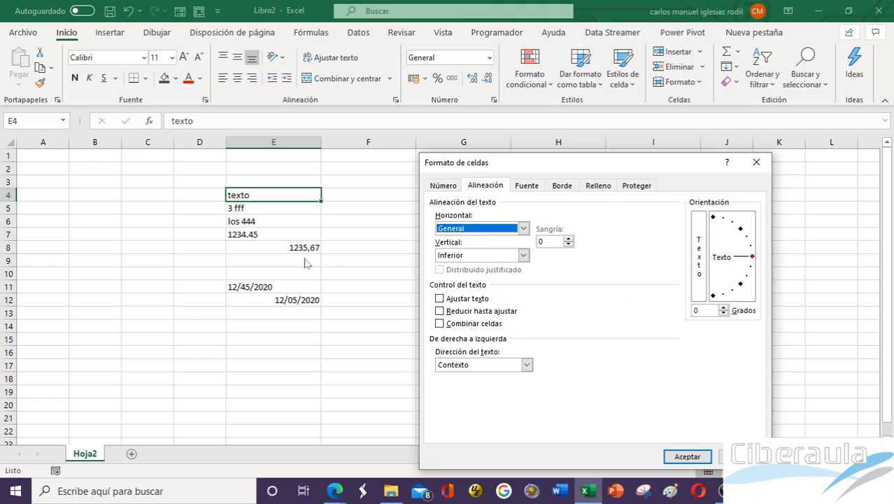
Examine the vertical text alignment options for E4 and close the cell format settings
left_click(523, 256)
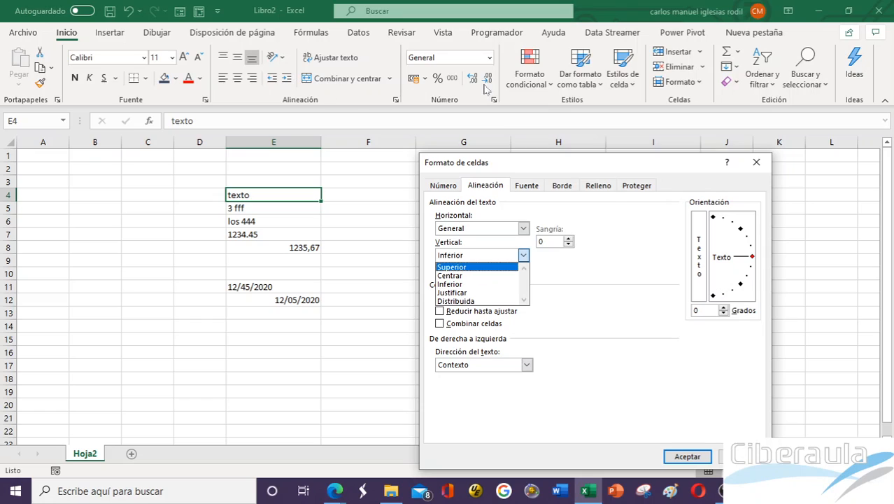
left_click(756, 163)
left_click(687, 456)
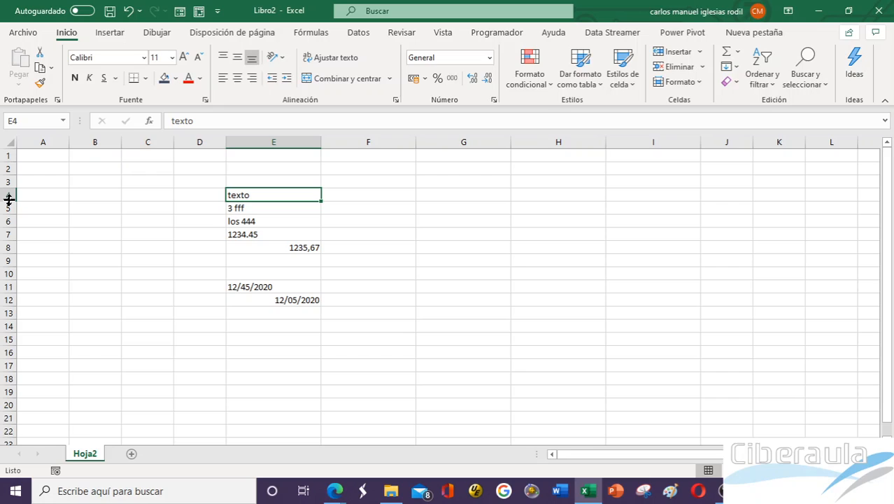
Make row 4 about four times taller and align the text in E4 to the top and right of the cell
left_click_drag(8, 200, 9, 238)
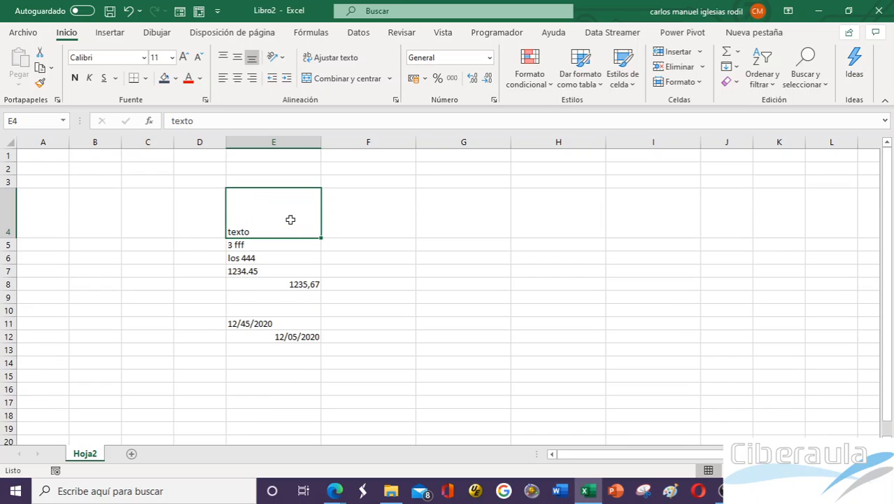
left_click(237, 59)
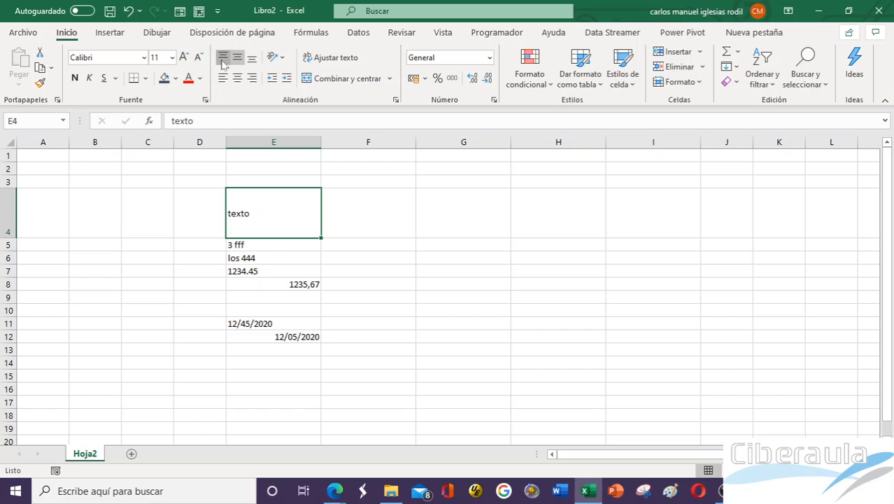
left_click(223, 56)
left_click(237, 78)
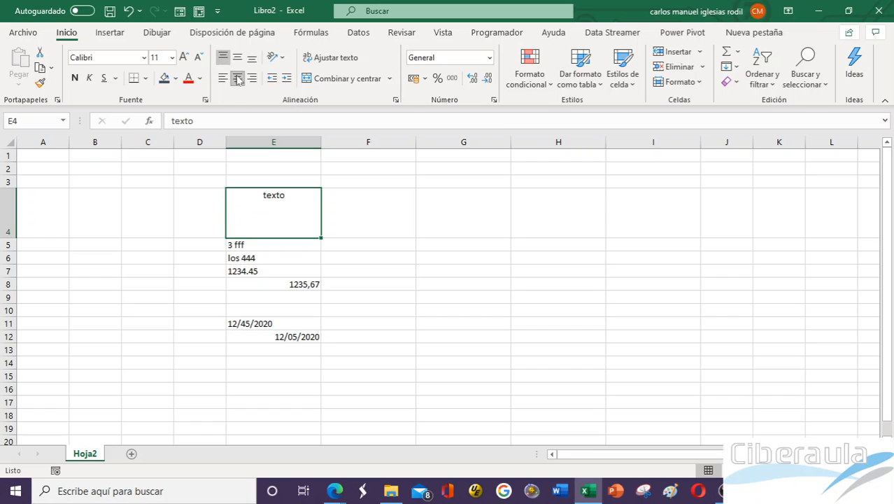
left_click(251, 78)
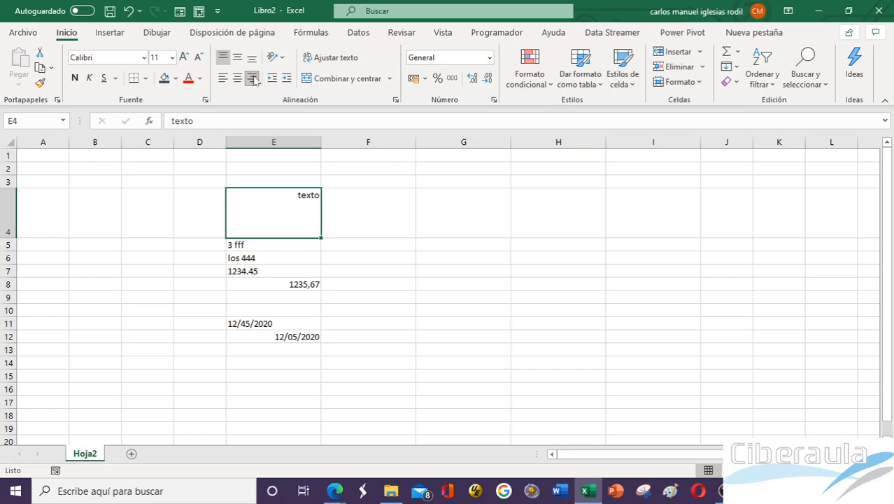
Colour the text in E4 red, enlarge its font to size 22 and reduce it to size 14
left_click(189, 79)
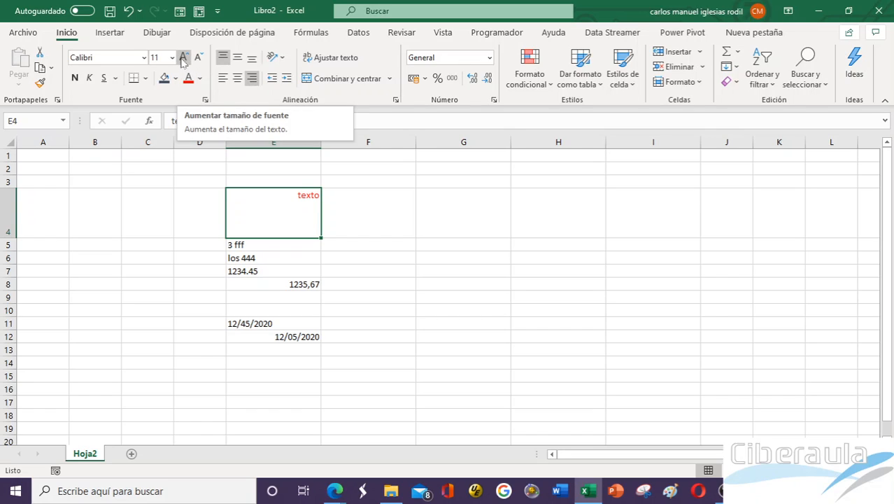
left_click(183, 58)
left_click(183, 57)
left_click(183, 57)
left_click(183, 57)
left_click(183, 58)
left_click(184, 58)
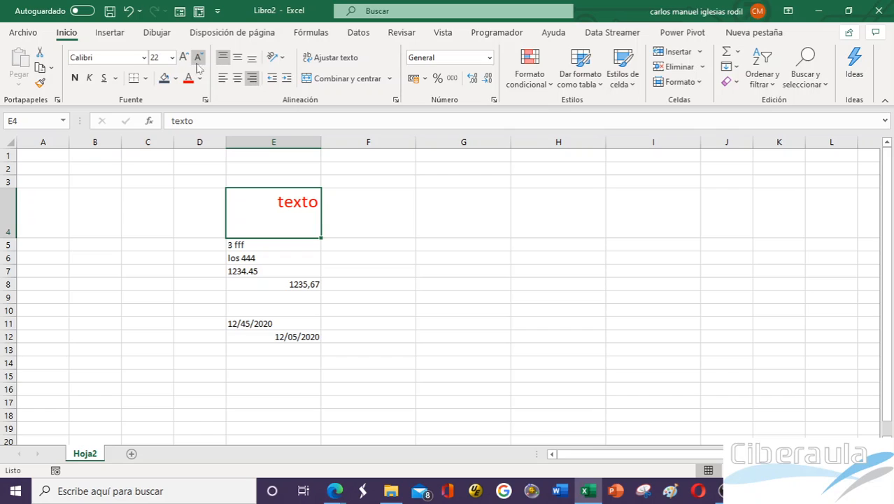
left_click(198, 57)
left_click(199, 58)
left_click(199, 57)
left_click(199, 57)
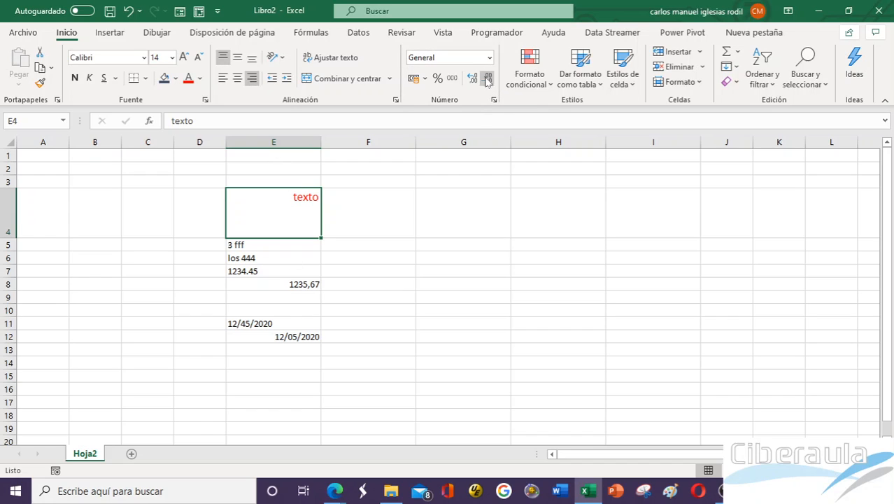
Try the thousands style on E4 and replace it with the percentage style
left_click(453, 79)
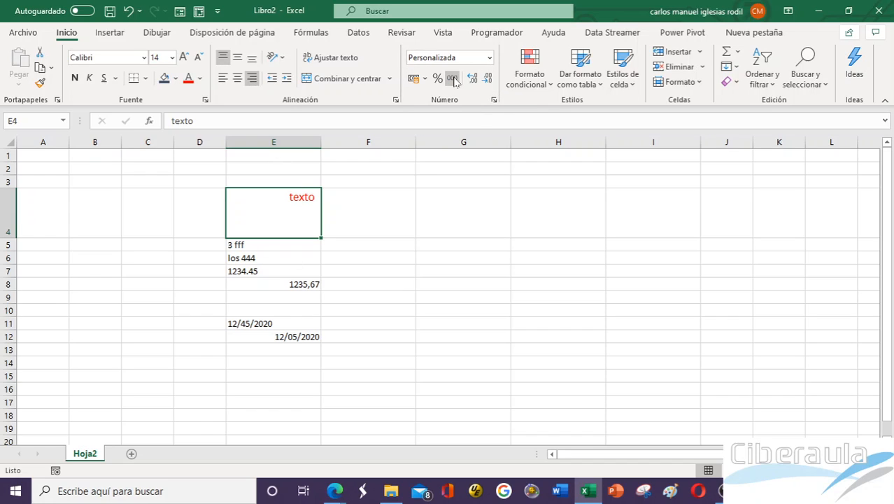
left_click(439, 80)
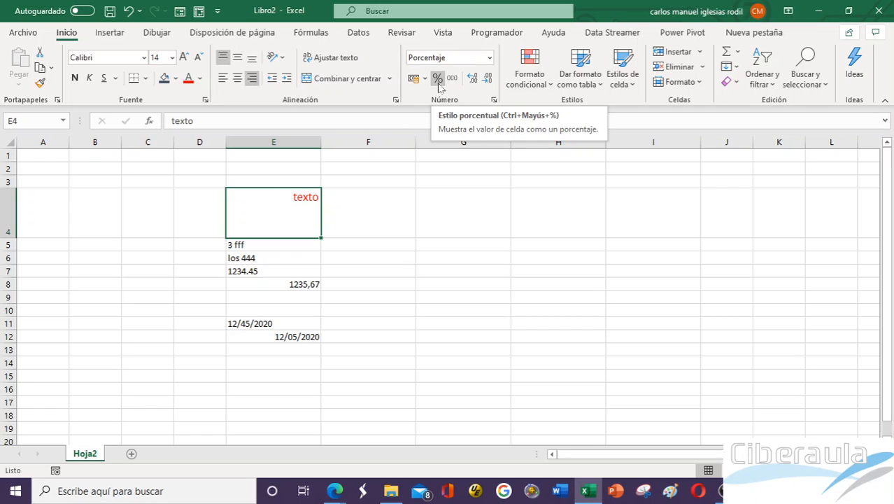
Increase the number in E8 to four decimals and reduce it to one decimal
left_click(293, 284)
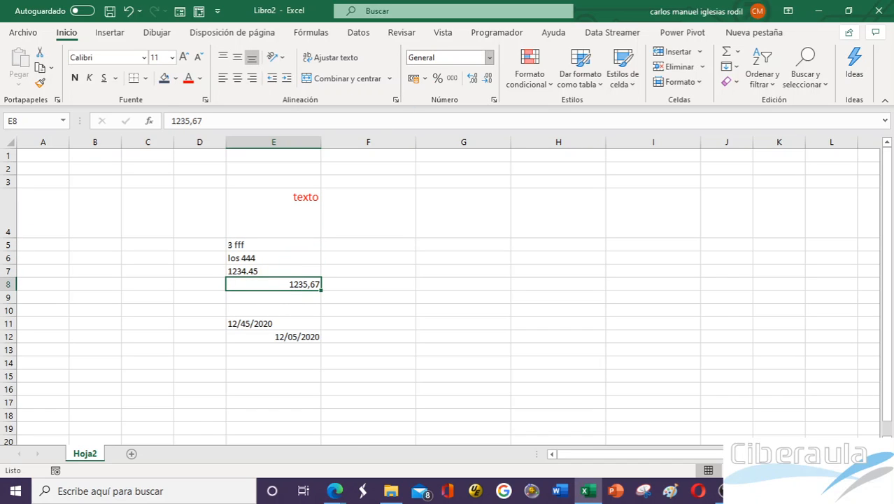
left_click(471, 79)
left_click(471, 79)
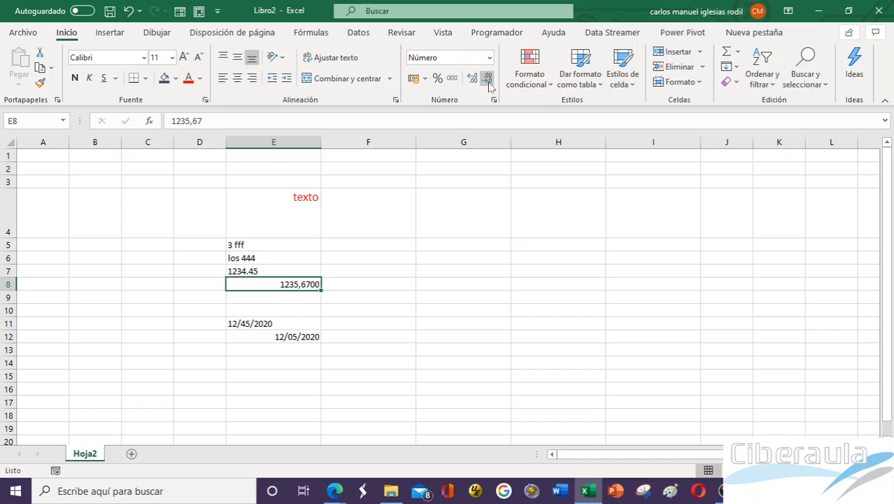
left_click(487, 82)
left_click(487, 83)
left_click(488, 83)
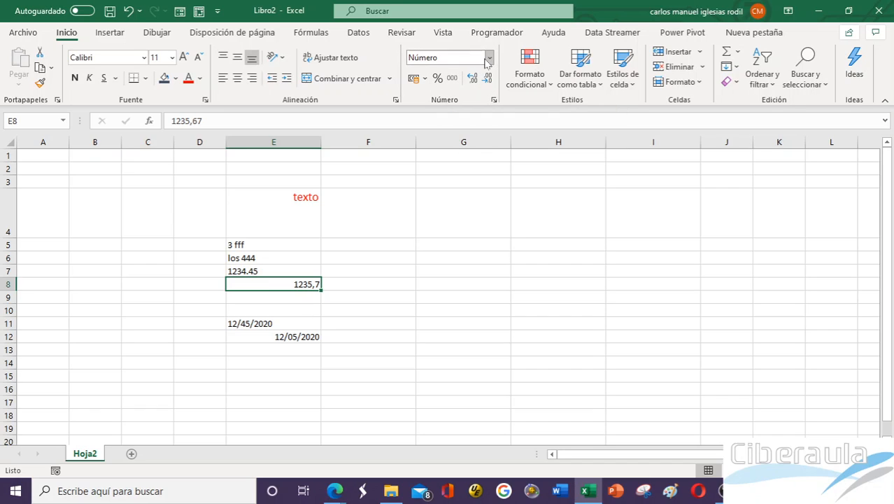
Apply the £ Inglés (Reino Unido) accounting format to the number in E8
left_click(424, 78)
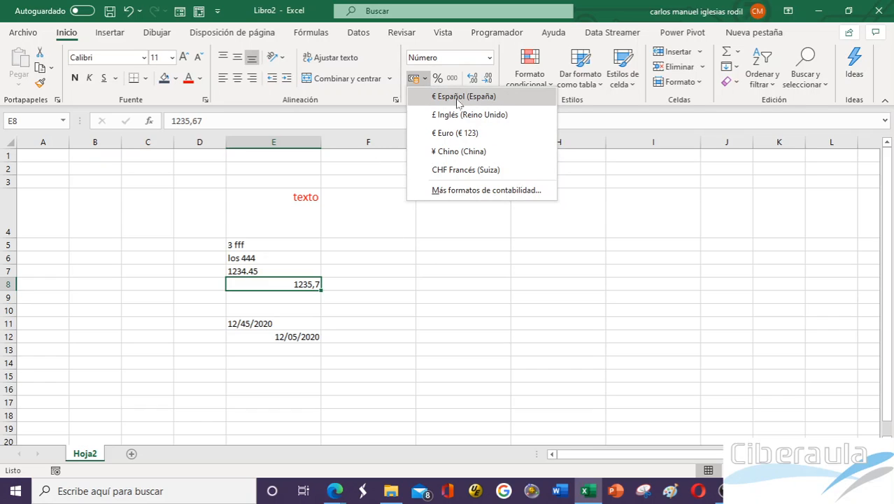
left_click(440, 115)
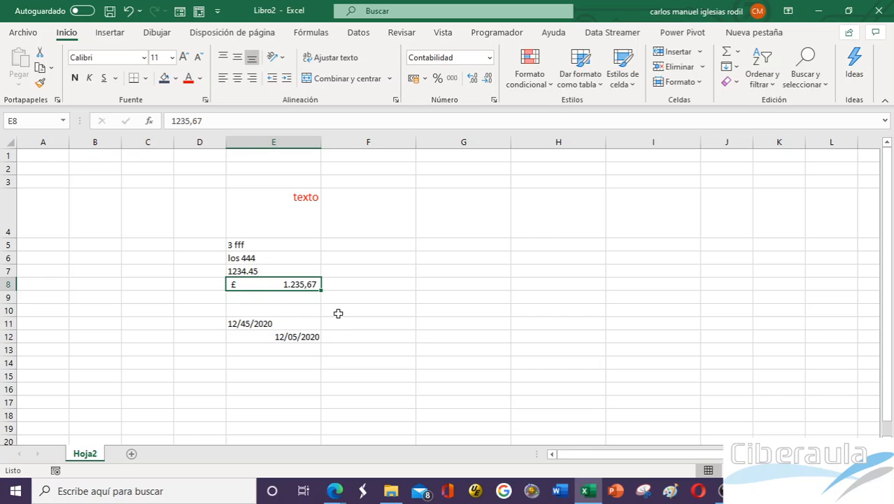
Enter the formula =90*E8 in G8 and check the formula in that cell
left_click(432, 283)
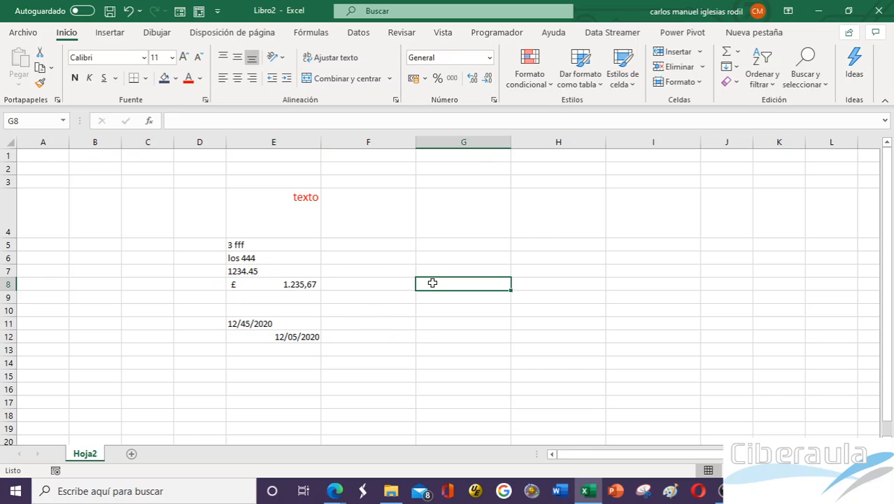
type("=")
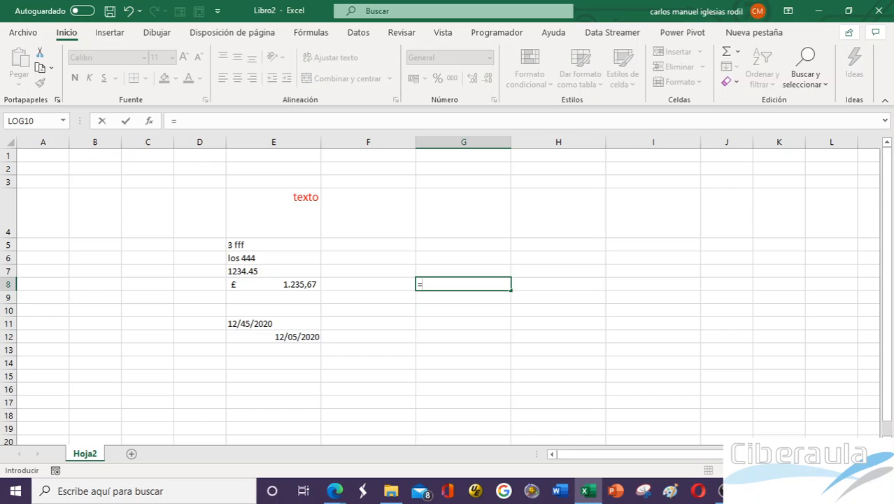
type("90*")
left_click(308, 284)
key("Return")
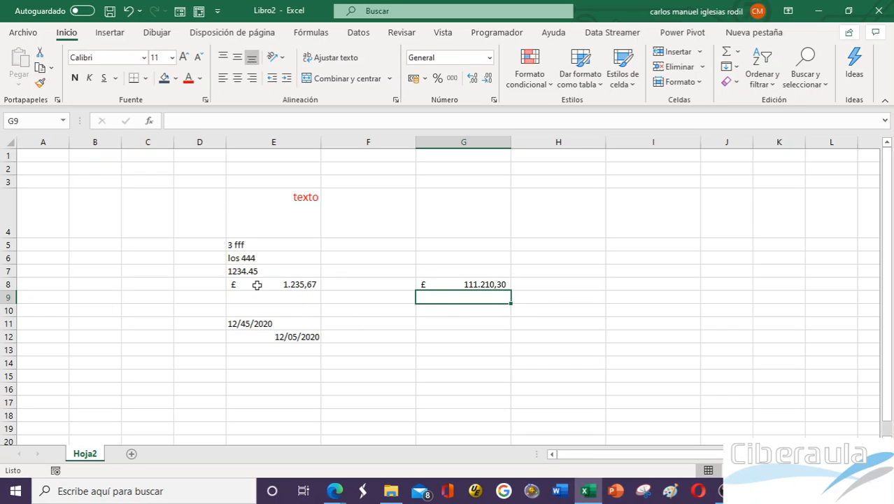
left_click(462, 285)
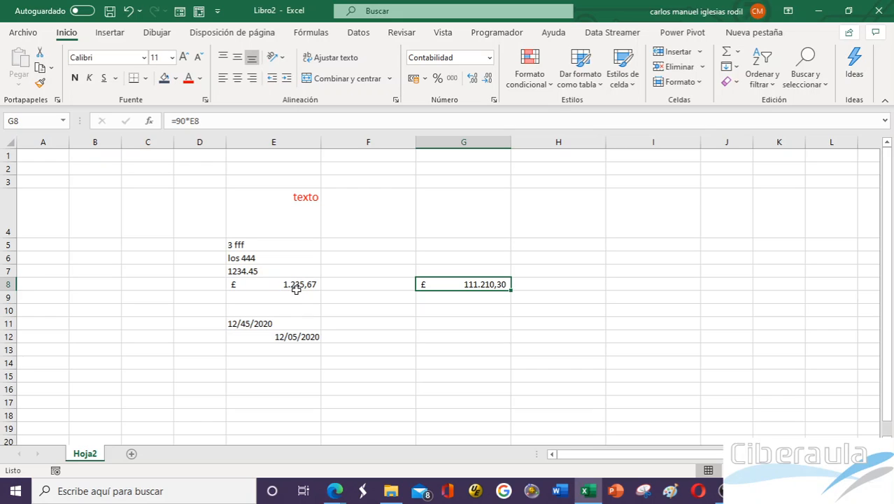
left_click(443, 321)
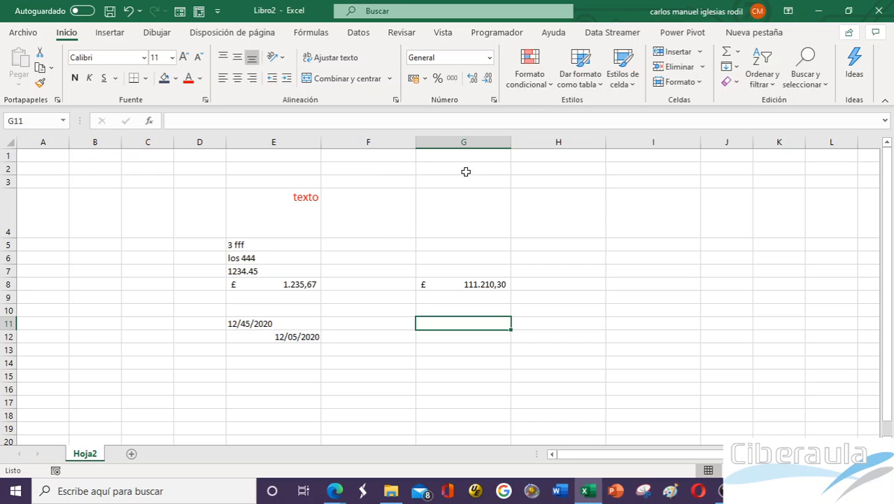
Examine the conditional formatting options, including the top and bottom value rules, cell highlighting rules and colour scales
left_click(467, 168)
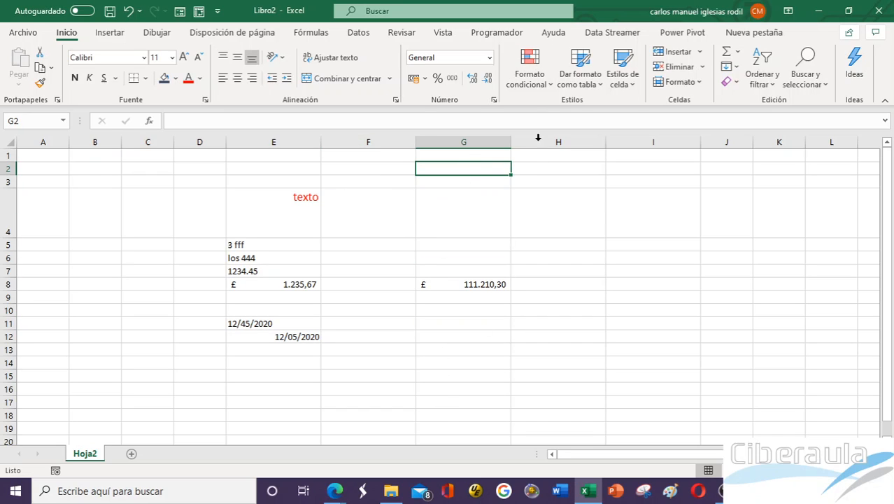
left_click(550, 85)
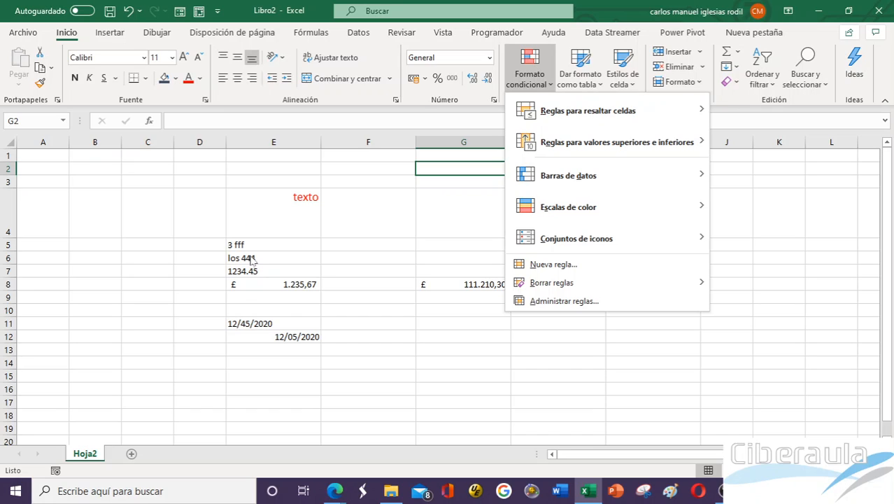
mouse_move(547, 133)
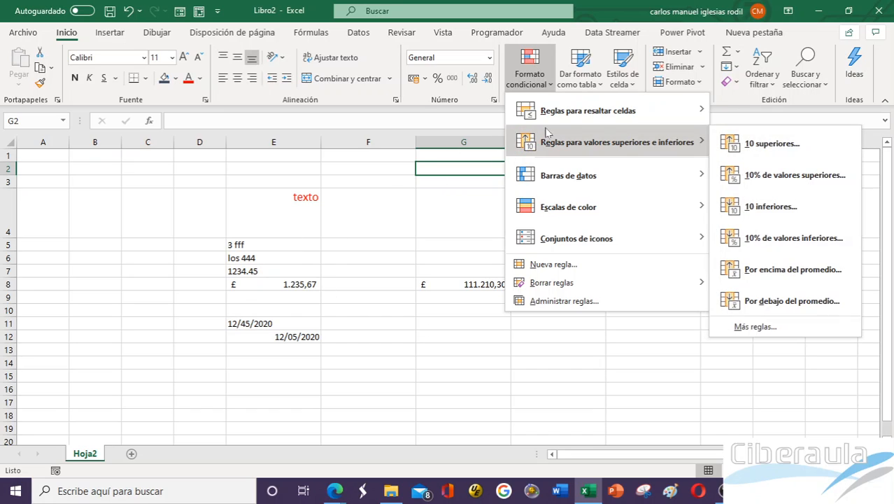
mouse_move(555, 116)
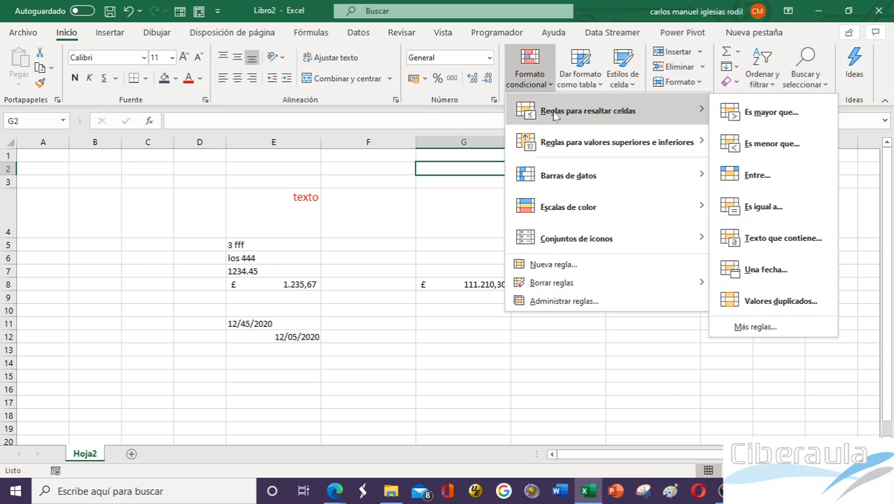
mouse_move(572, 199)
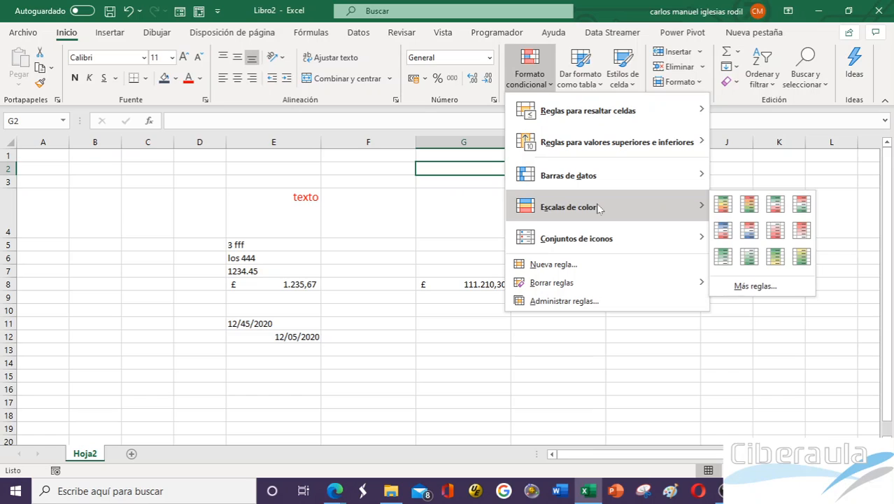
left_click(355, 165)
left_click(355, 165)
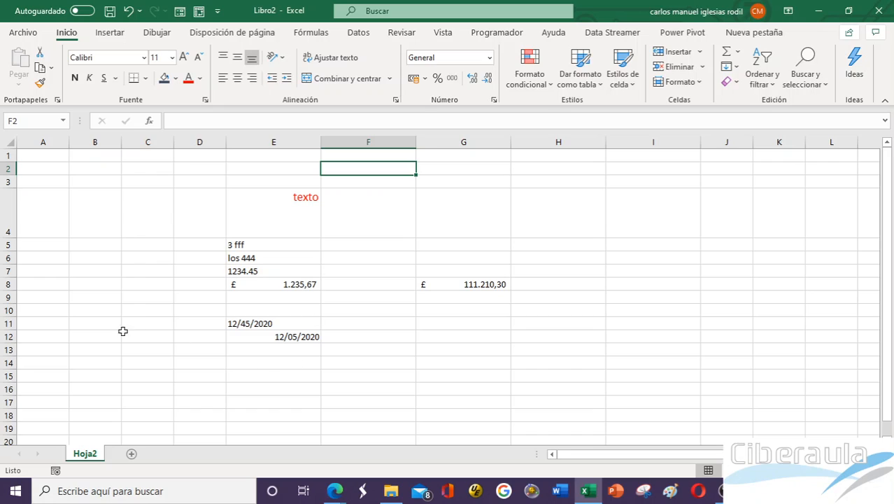
mouse_move(81, 362)
left_mouse_down()
mouse_move(603, 361)
mouse_move(840, 378)
left_mouse_up()
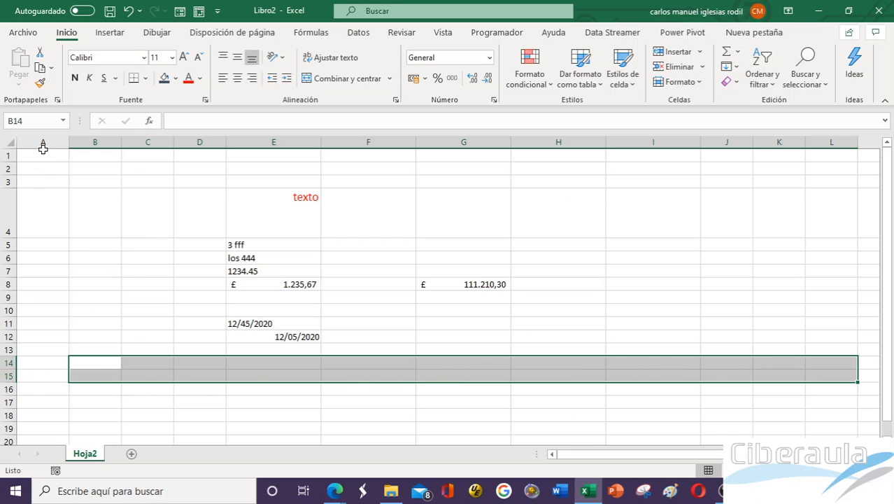
left_click(91, 161)
left_click_drag(91, 161, 91, 301)
left_click(78, 359)
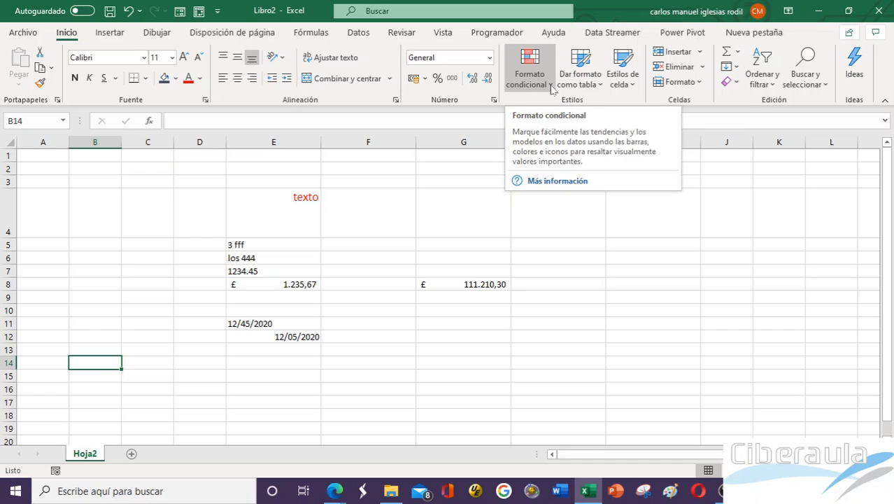
left_click(487, 195)
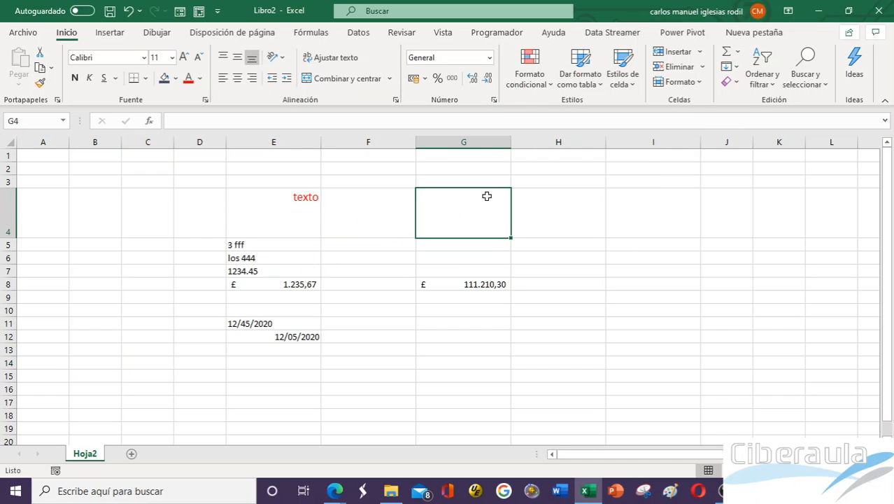